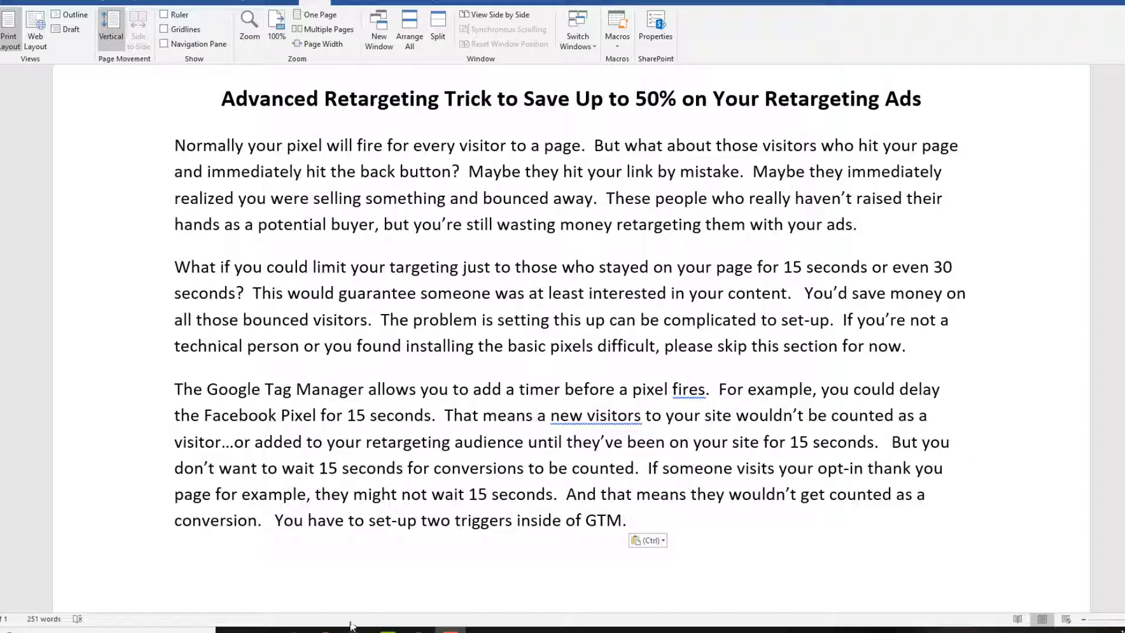
Copy the head installation snippet from the Install Google Tag Manager page
left_click(450, 629)
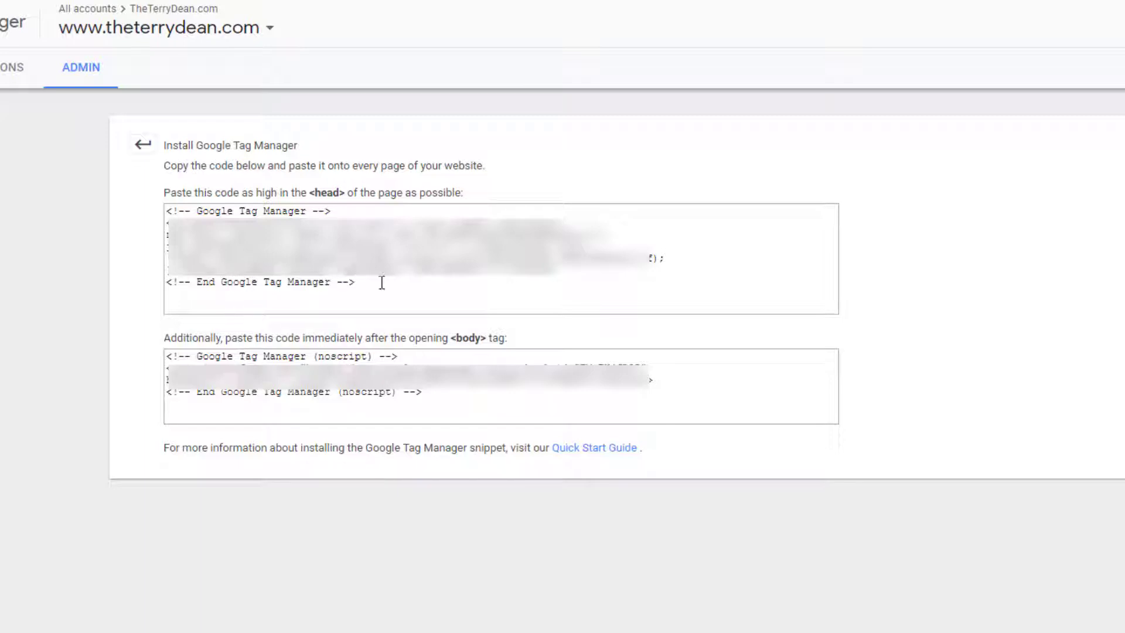
left_click_drag(381, 282, 154, 216)
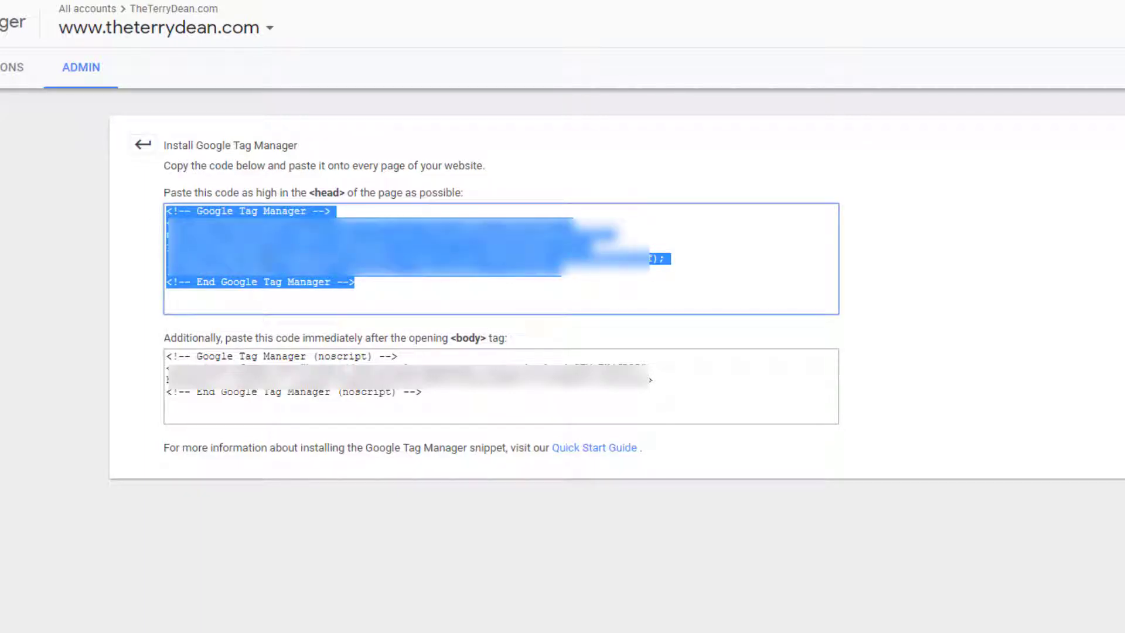
right_click(262, 252)
left_click(301, 277)
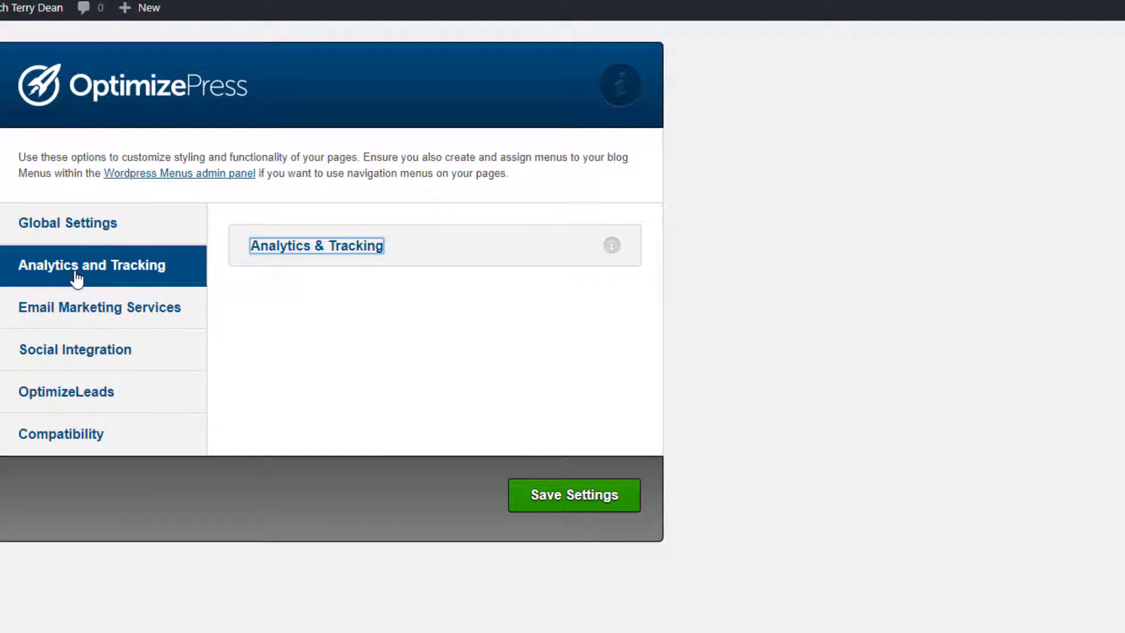
Put the head snippet in OptimizePress's header tracking box and copy GTM's noscript body snippet
left_click(281, 253)
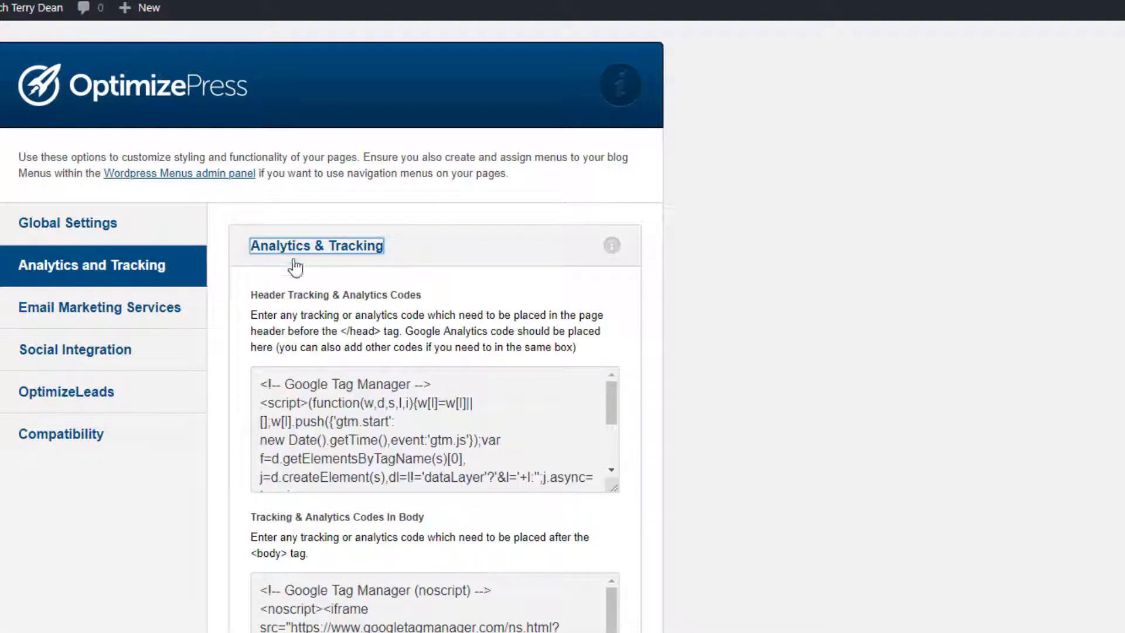
left_click(320, 401)
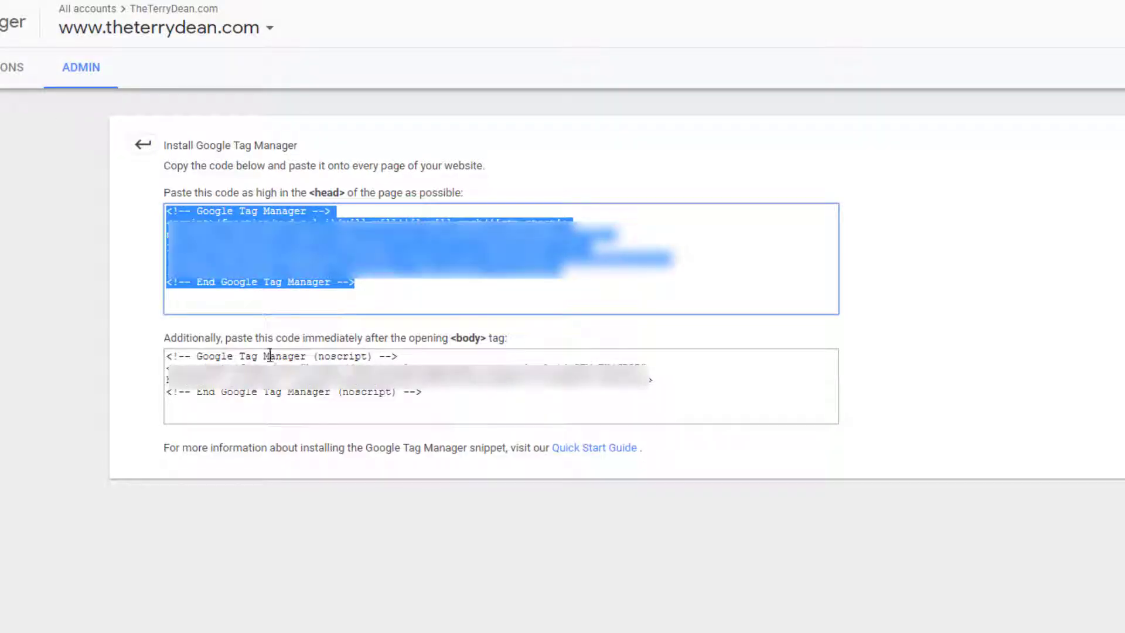
left_click(272, 357)
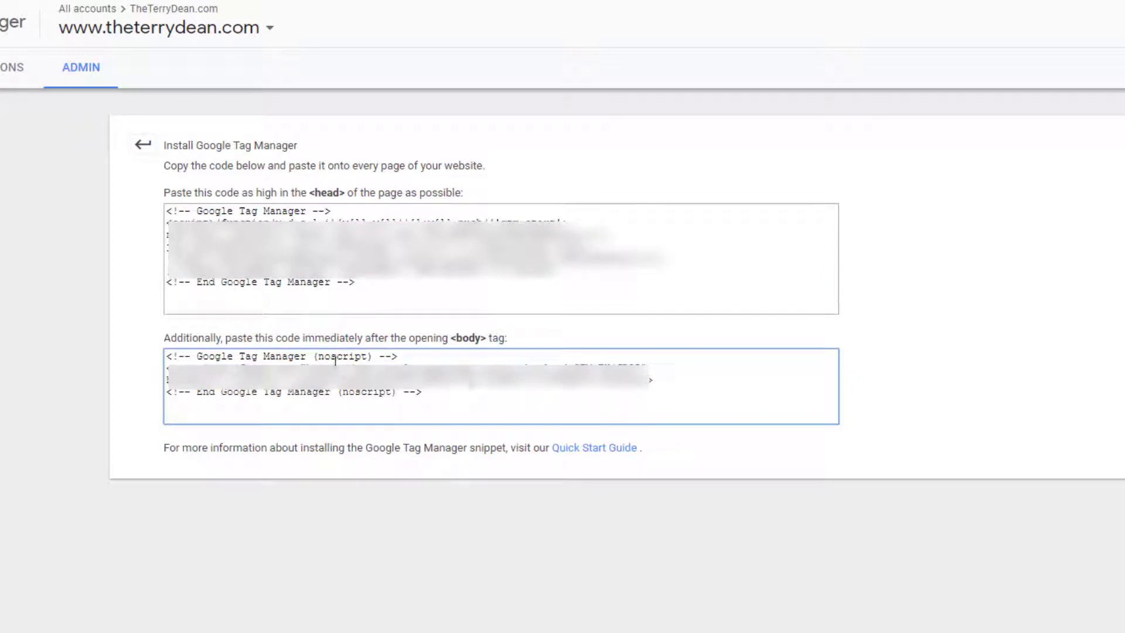
left_click(228, 354)
right_click(264, 367)
left_click(281, 376)
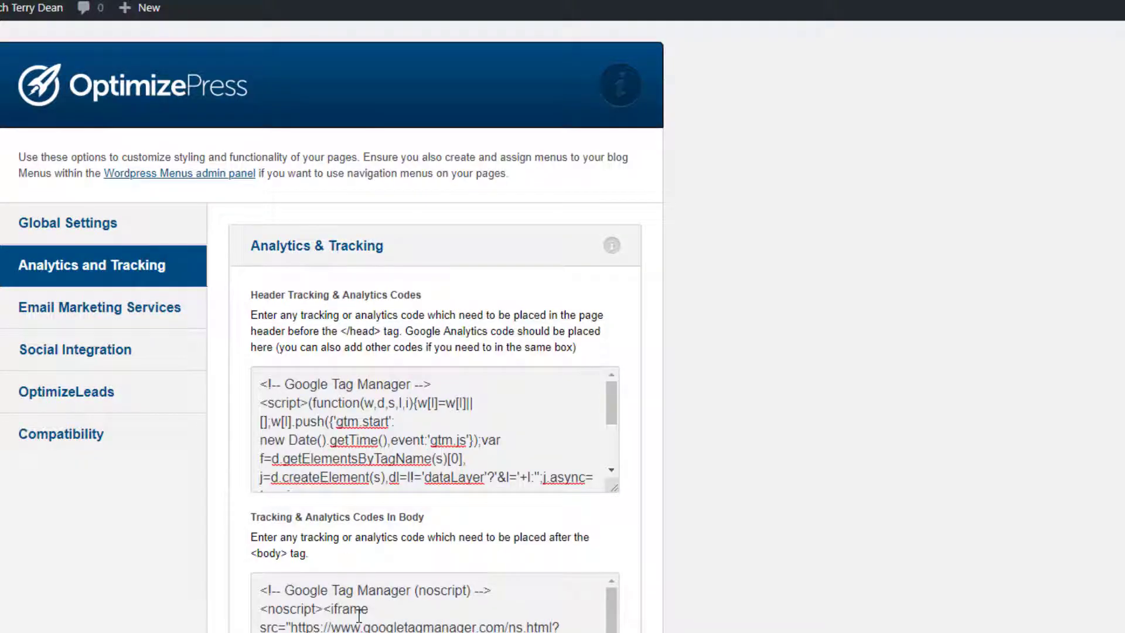
scroll(337, 549, "down", 2)
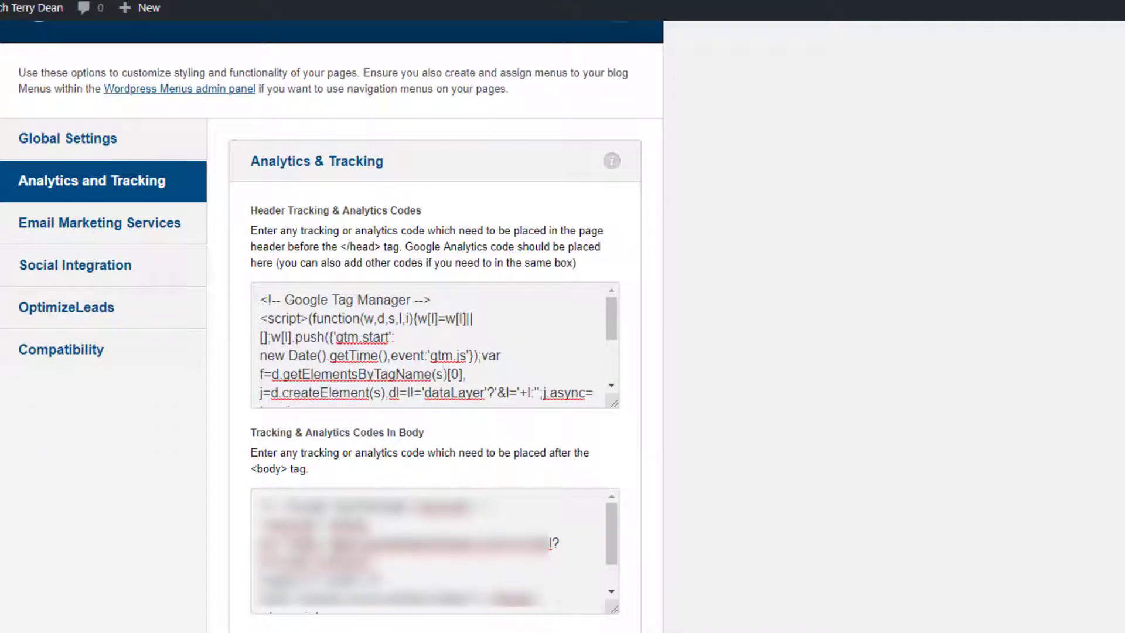
scroll(603, 493, "down", 1)
scroll(603, 487, "down", 4)
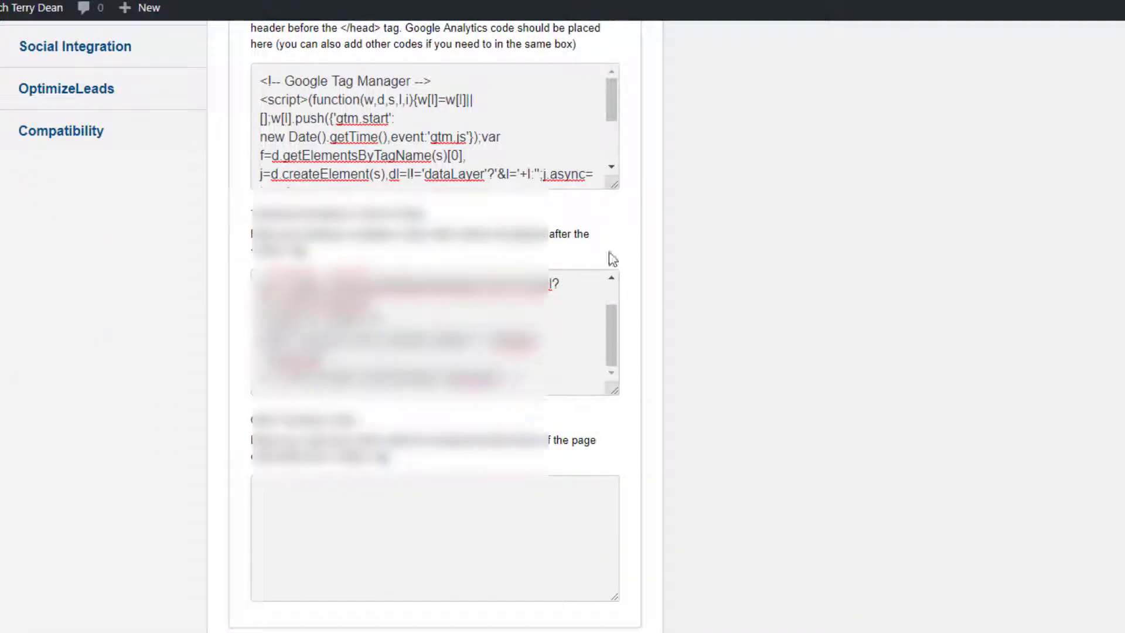
scroll(668, 257, "up", 4)
scroll(667, 260, "down", 4)
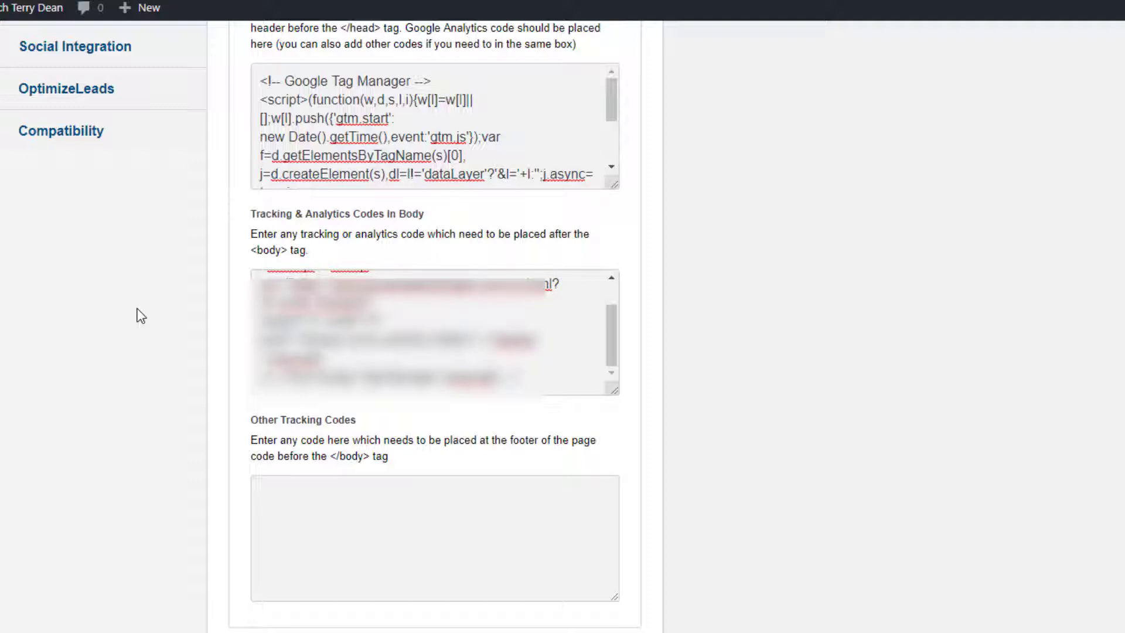
scroll(141, 316, "up", 1)
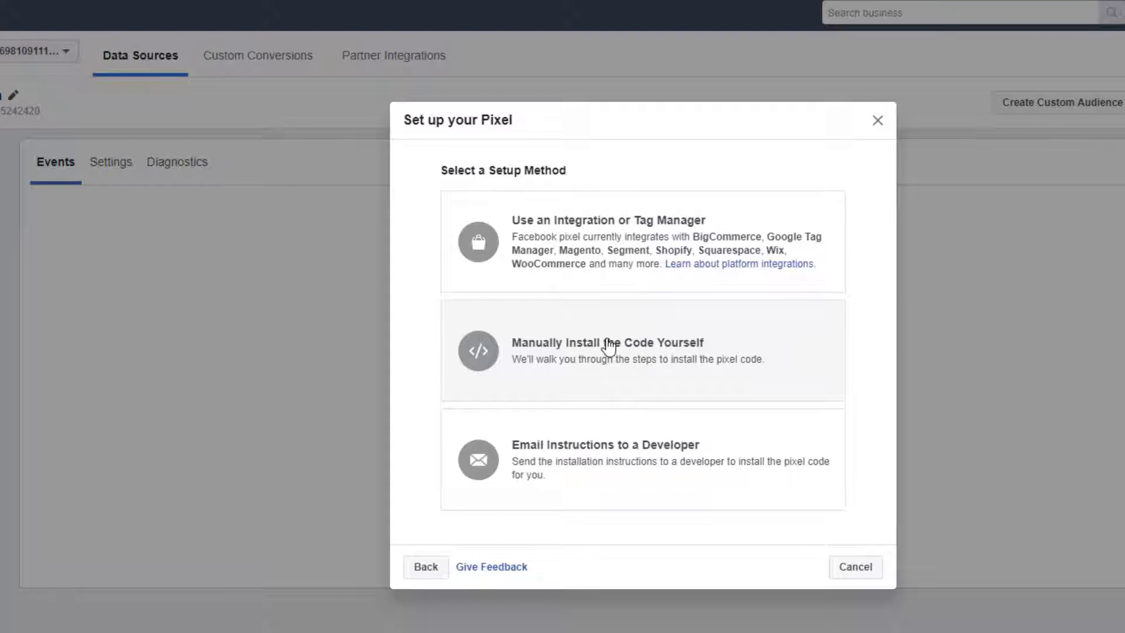
Choose manual installation and copy the full Facebook pixel code from step 2
left_click(609, 347)
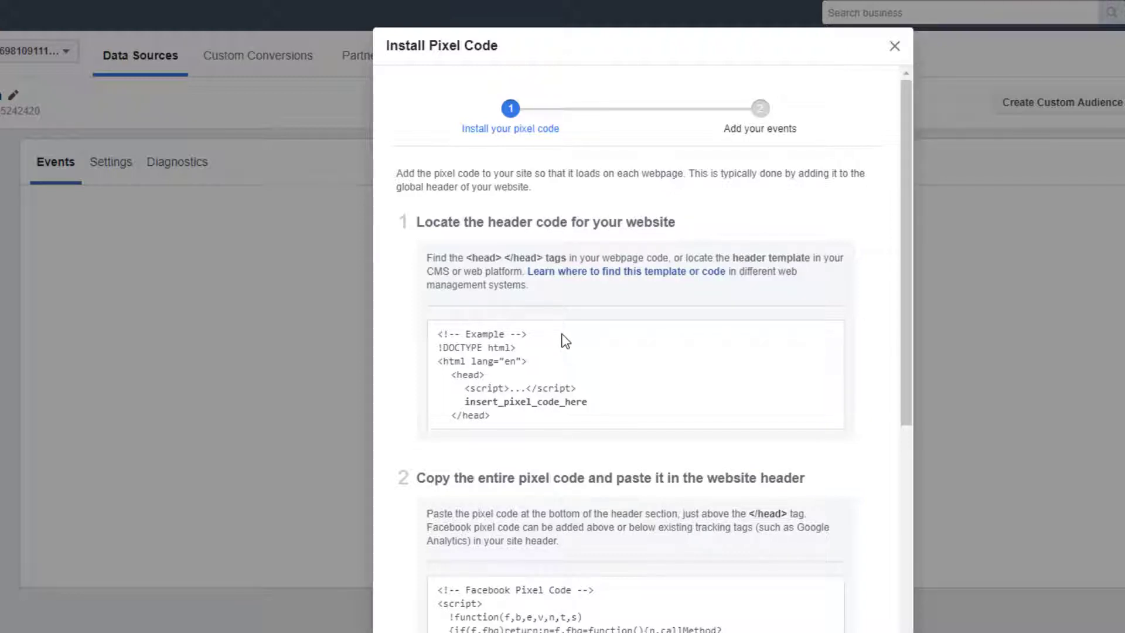
scroll(565, 341, "down", 2)
scroll(582, 332, "down", 4)
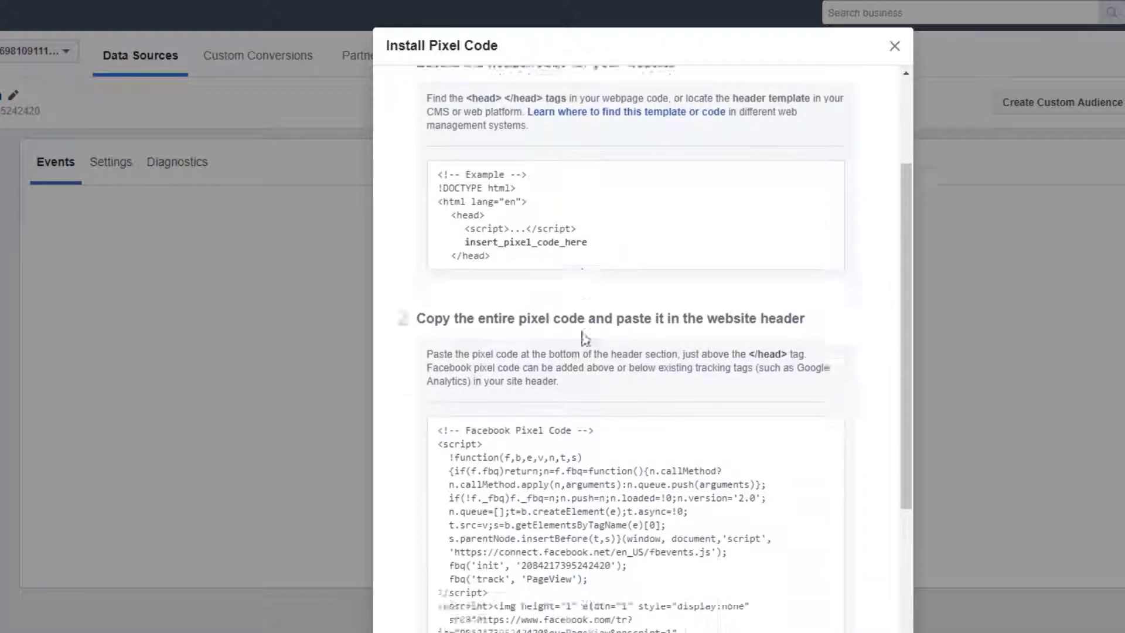
left_click(495, 381)
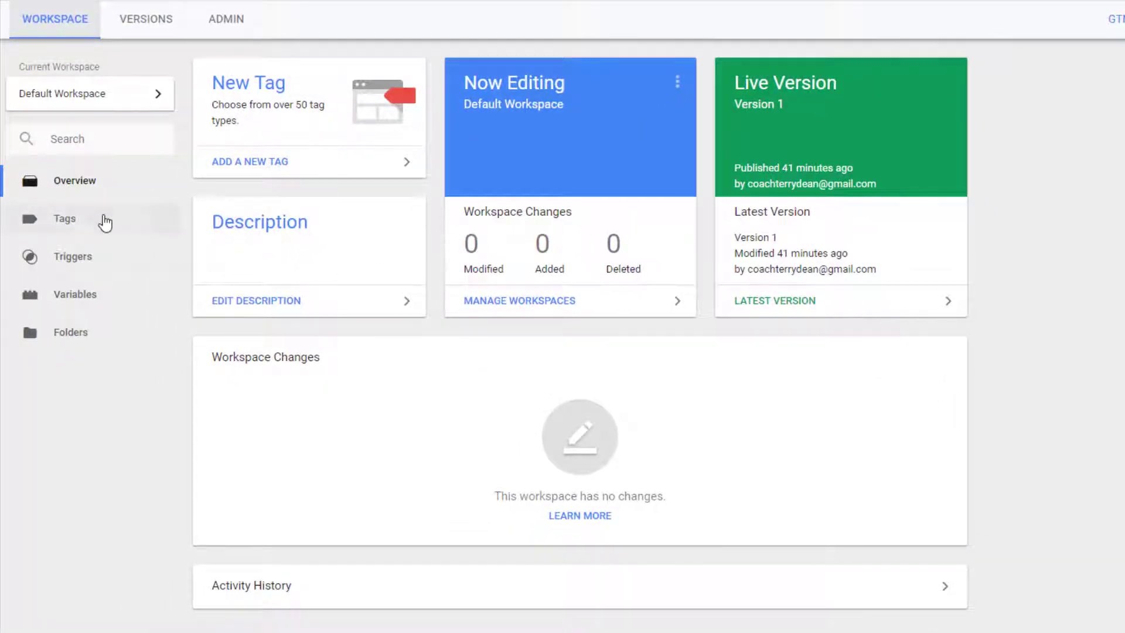
Create a new Custom HTML tag and paste the Facebook pixel code into it
left_click(63, 219)
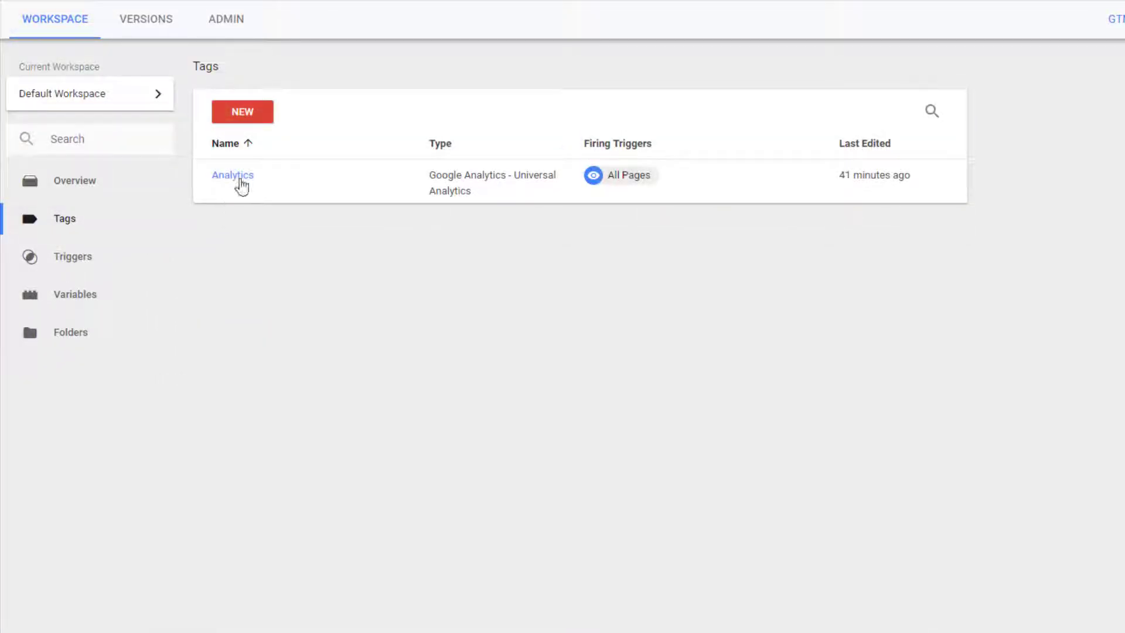
left_click(252, 124)
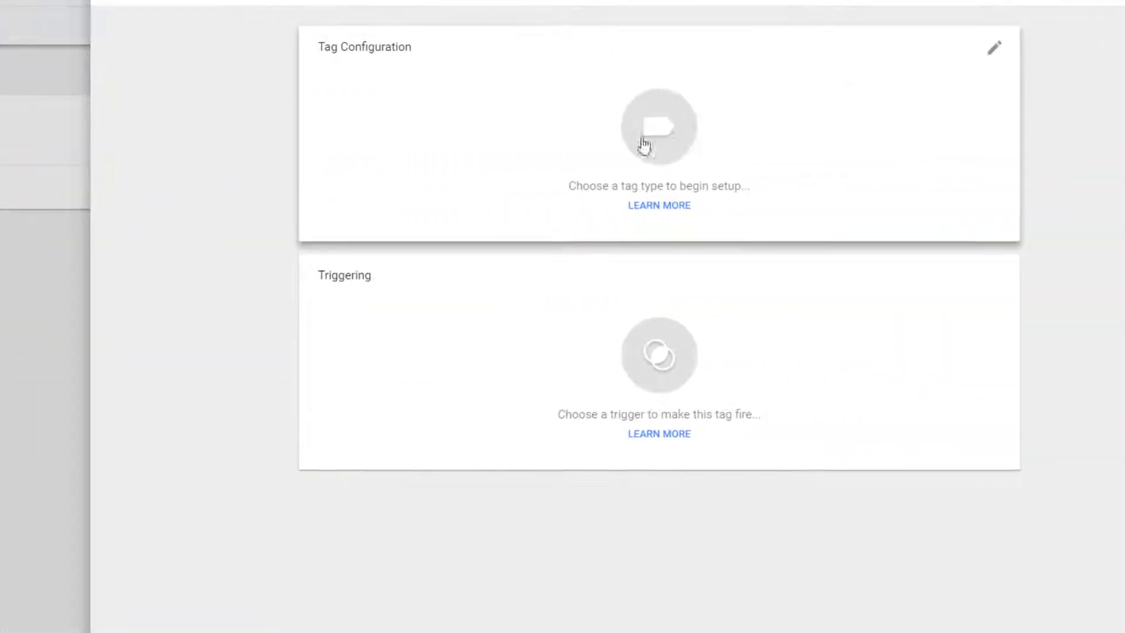
left_click(650, 138)
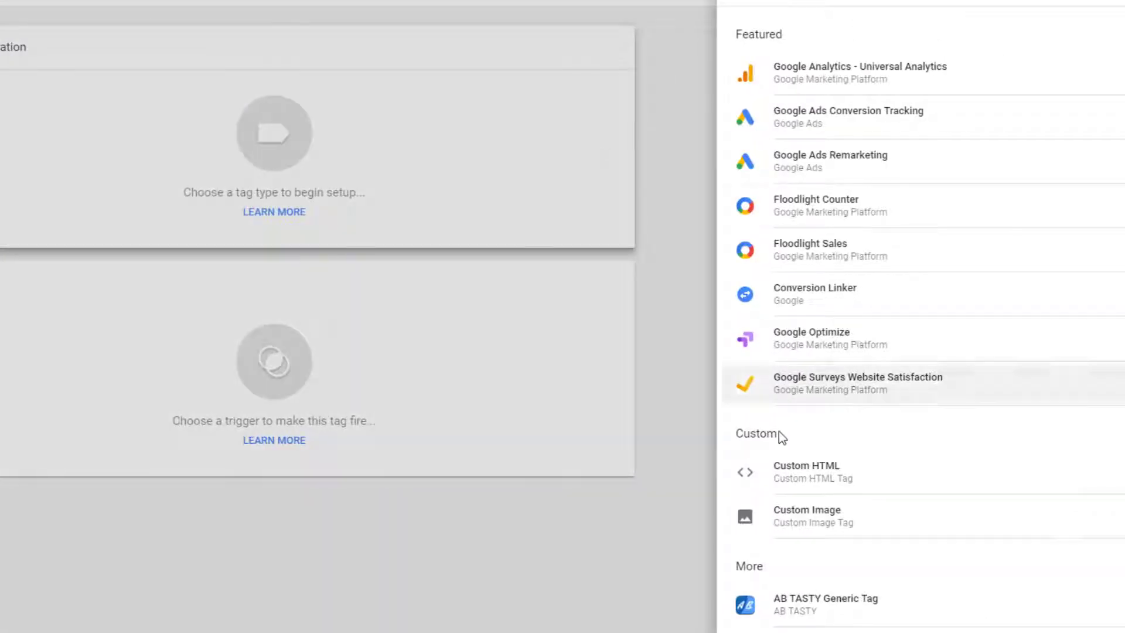
left_click(809, 473)
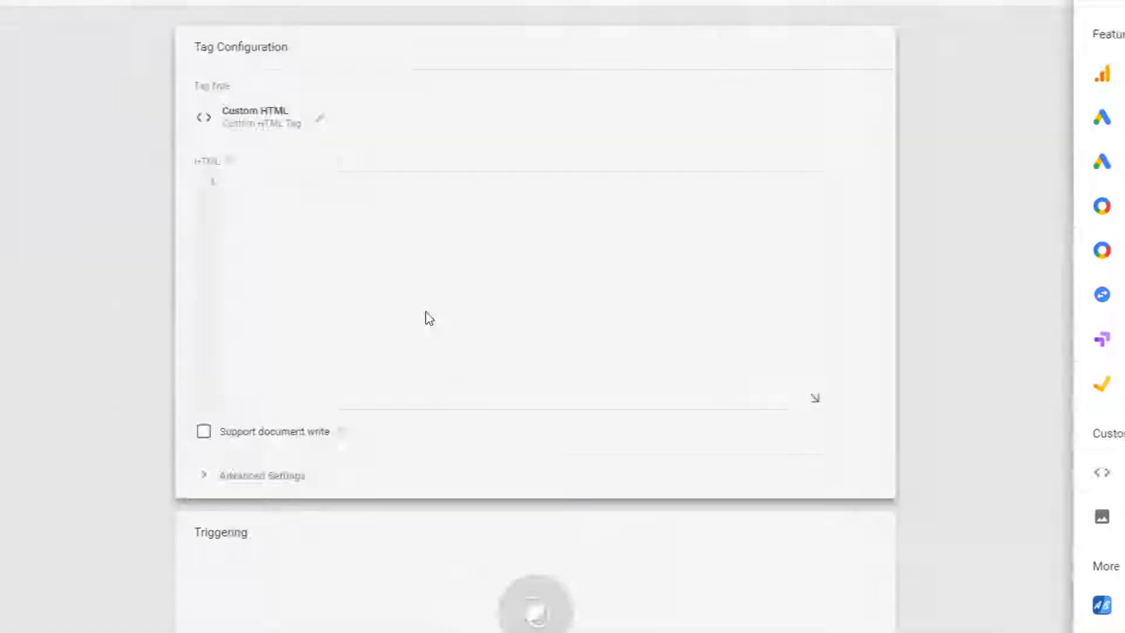
left_click(416, 251)
key("ctrl+v")
Give the tag the All Pages trigger and save it as 'Facebook Pixel'
scroll(489, 249, "down", 1)
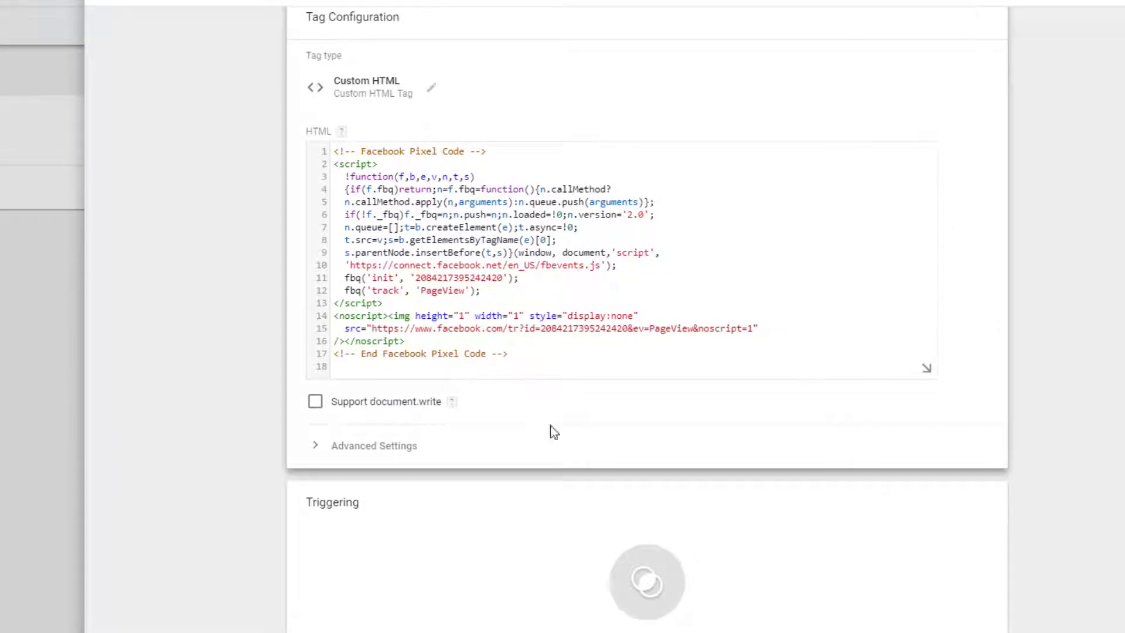
left_click(573, 560)
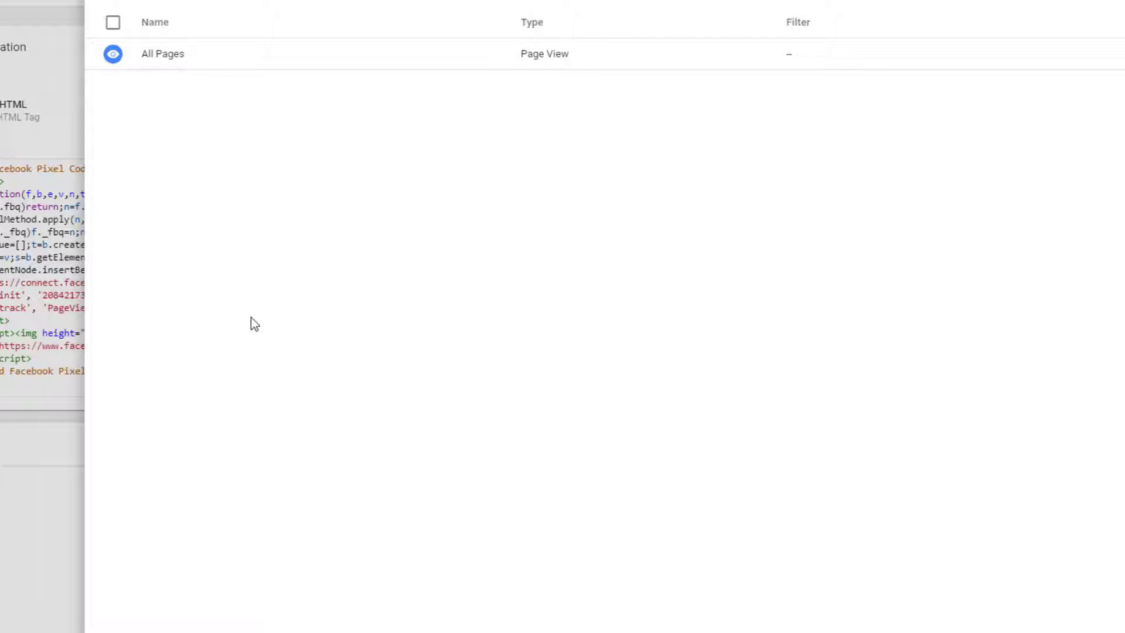
left_click(156, 64)
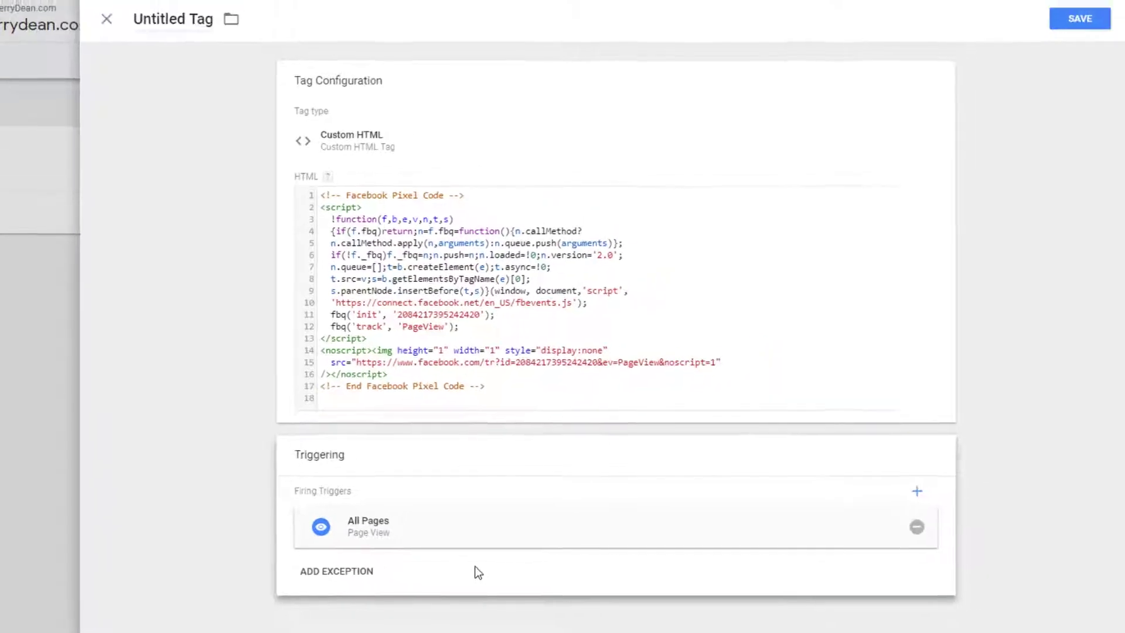
left_click(1075, 22)
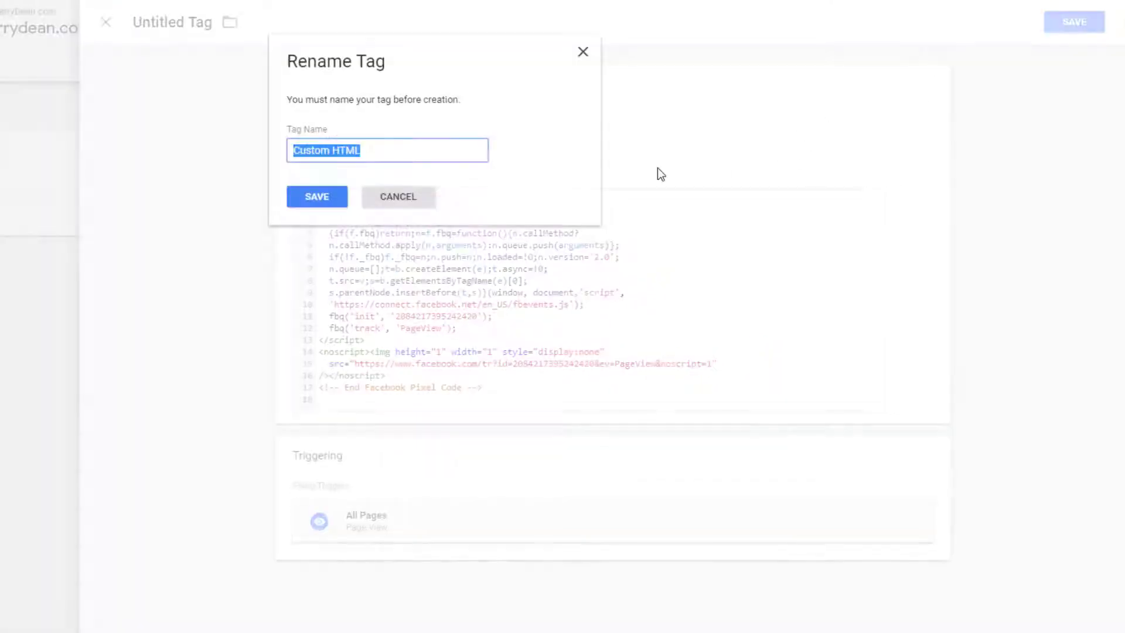
type("Facebook Pixel")
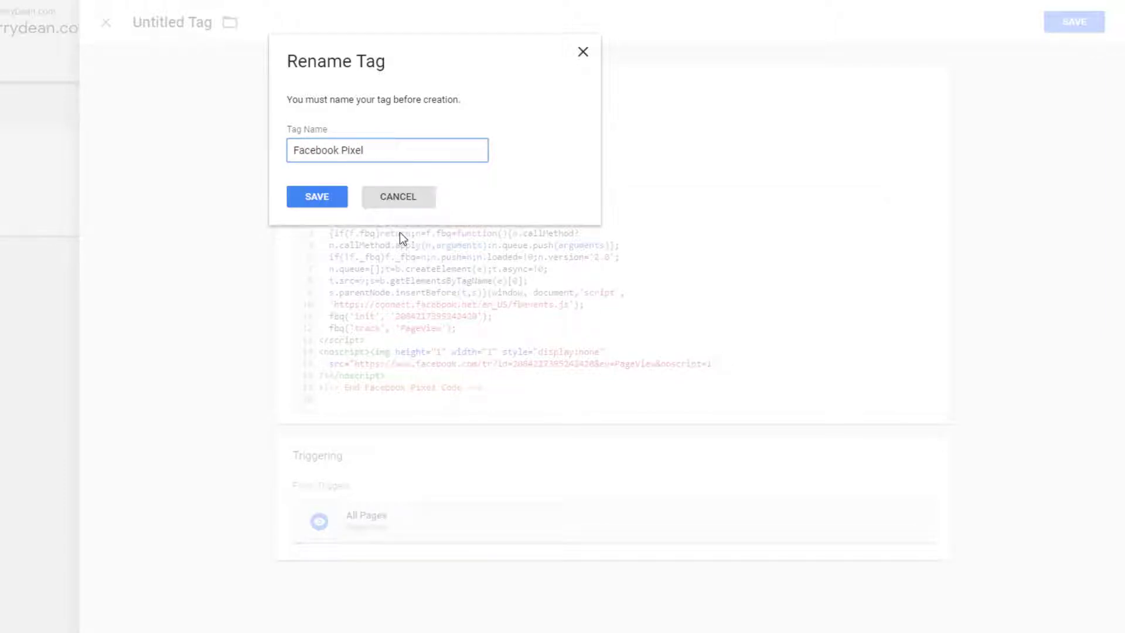
left_click(327, 202)
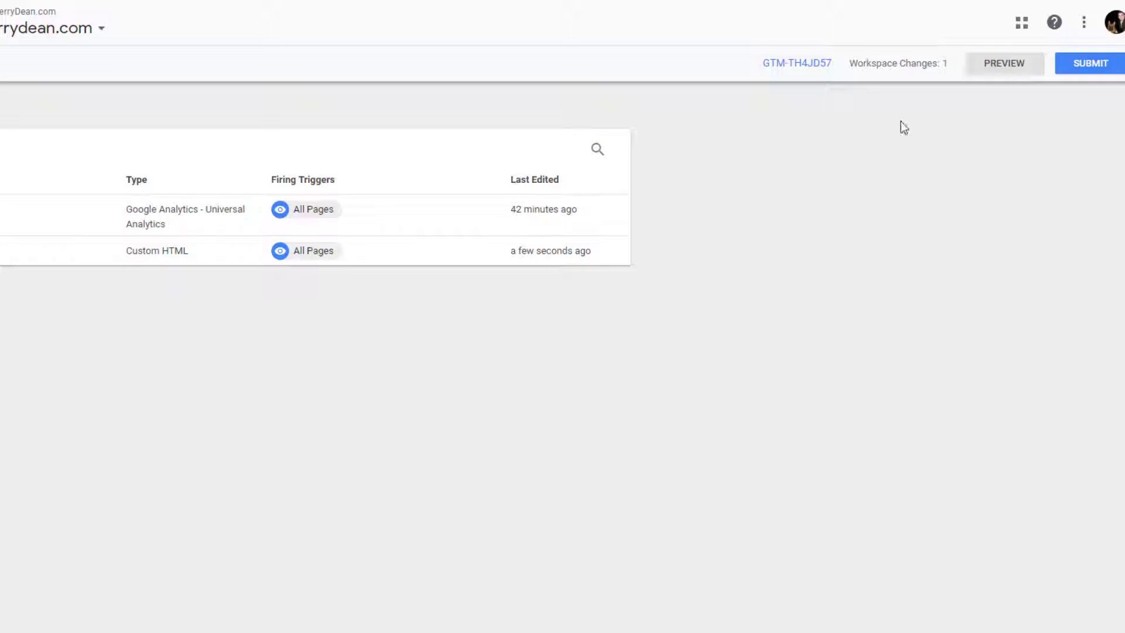
Start GTM preview and reload the website to check which tags fire
left_click(980, 66)
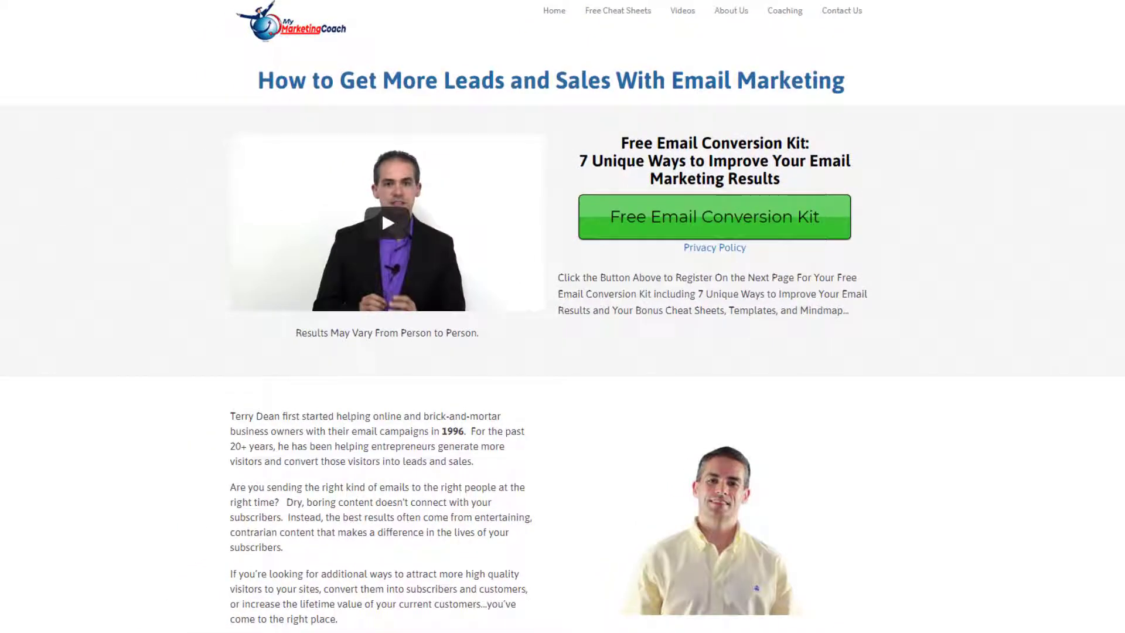
key("F5")
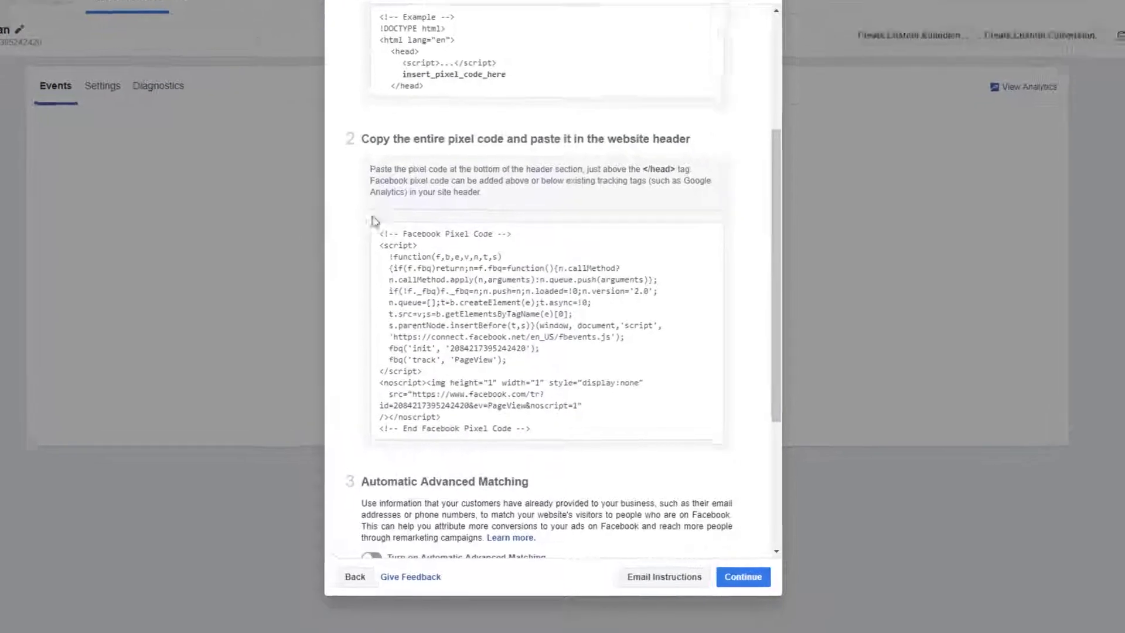
Send test traffic from theterrydean.com until the pixel is Active, then continue
scroll(402, 280, "down", 5)
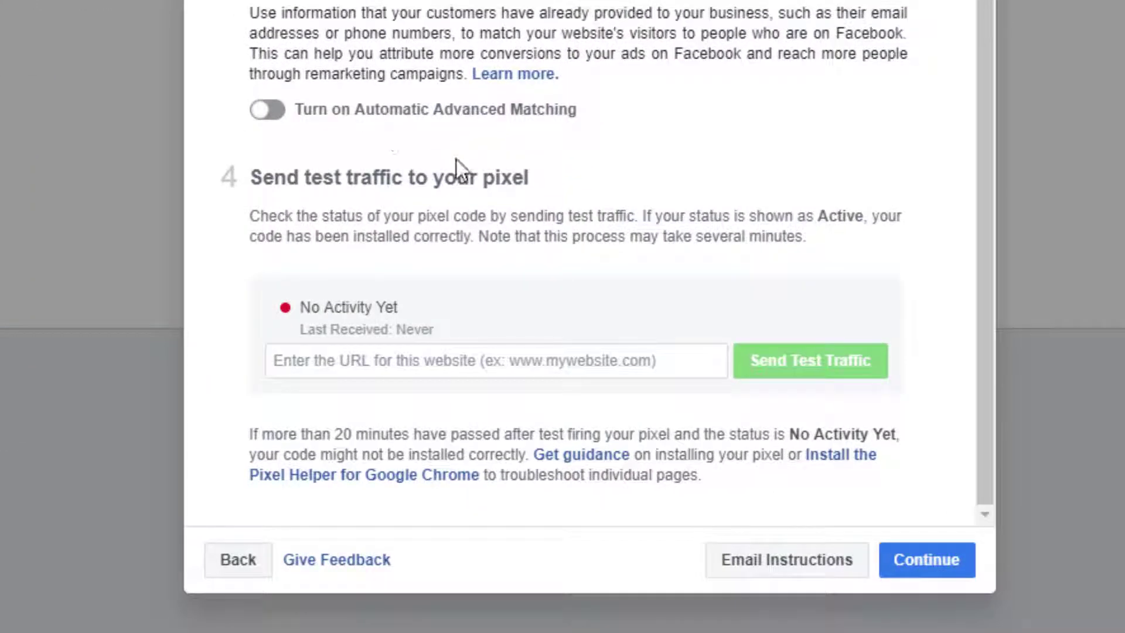
left_click(480, 350)
type("theterr")
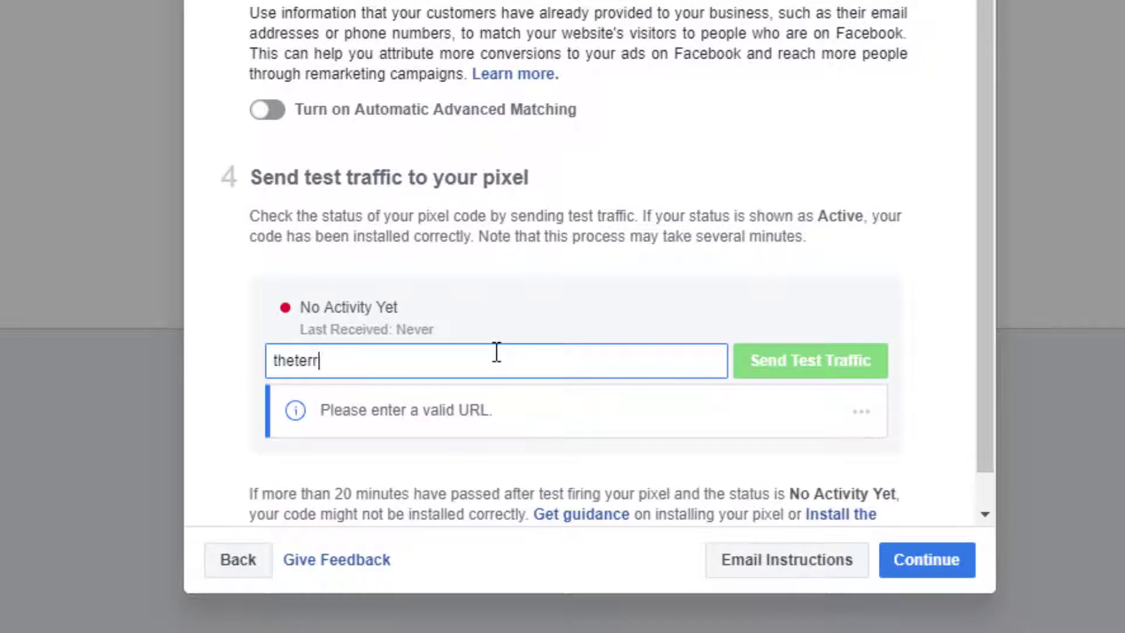
type("ydean.com")
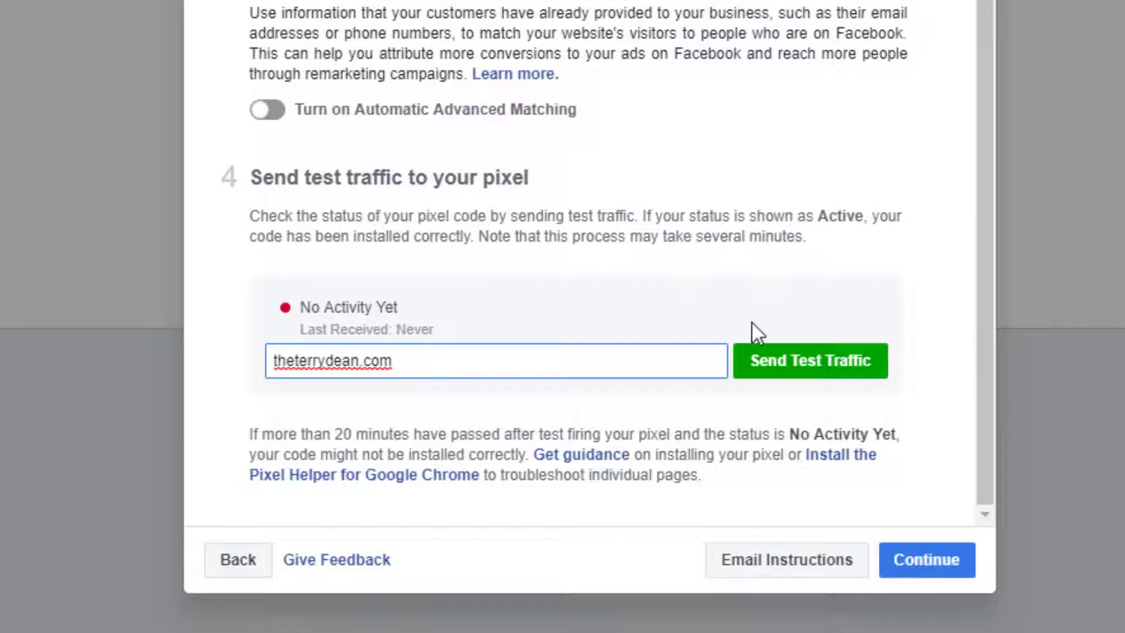
left_click(768, 351)
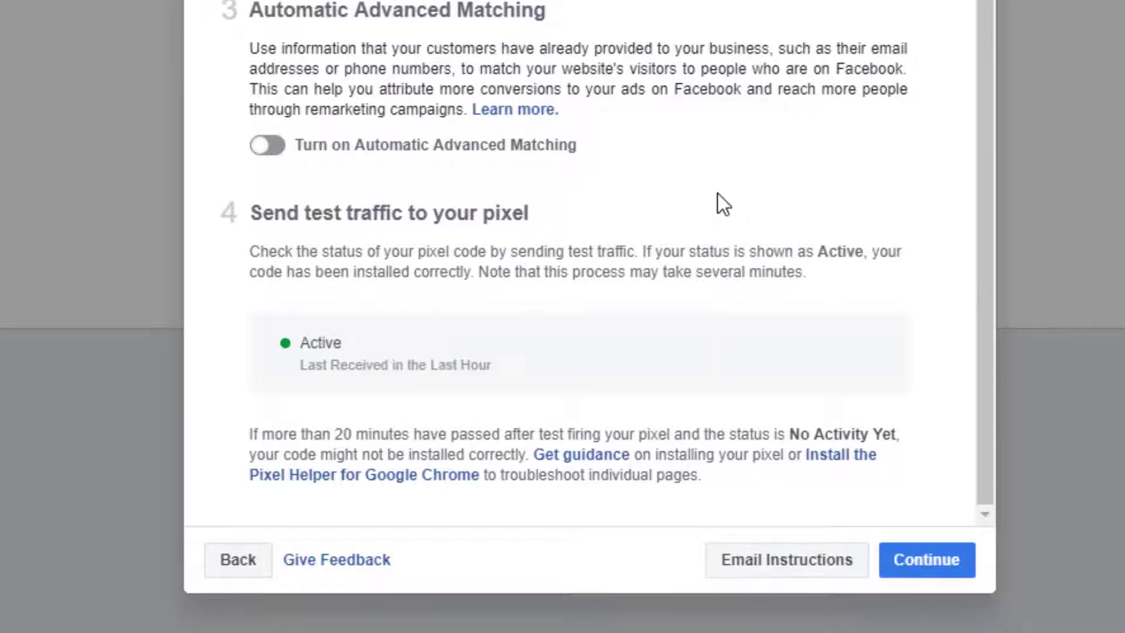
left_click(928, 567)
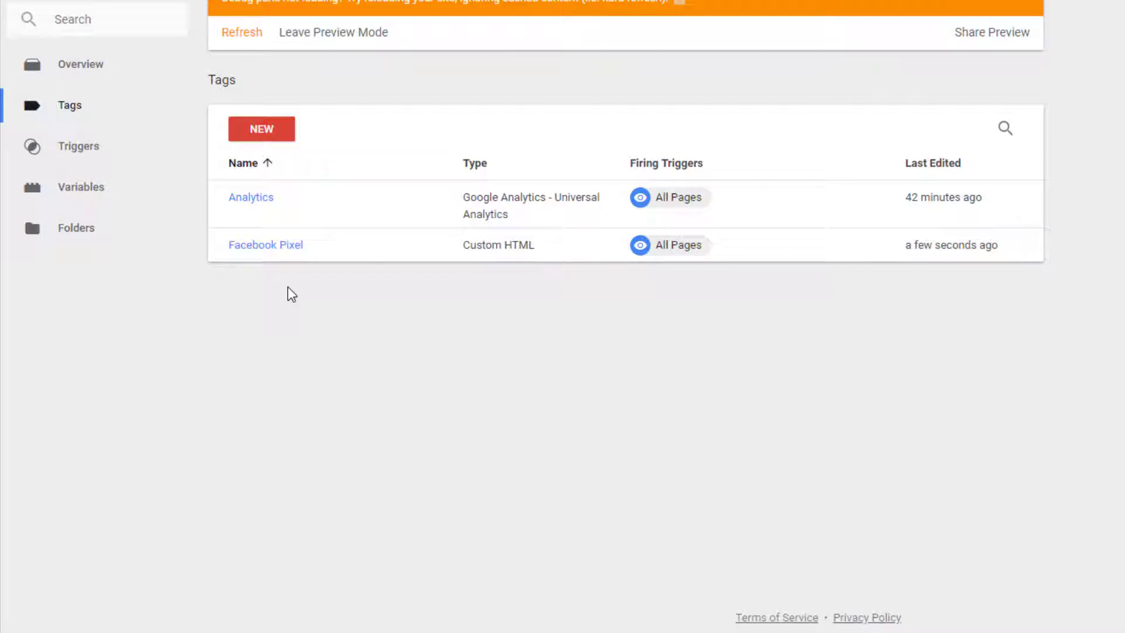
From the Facebook Pixel tag's triggering, start a new Timer trigger
left_click(289, 246)
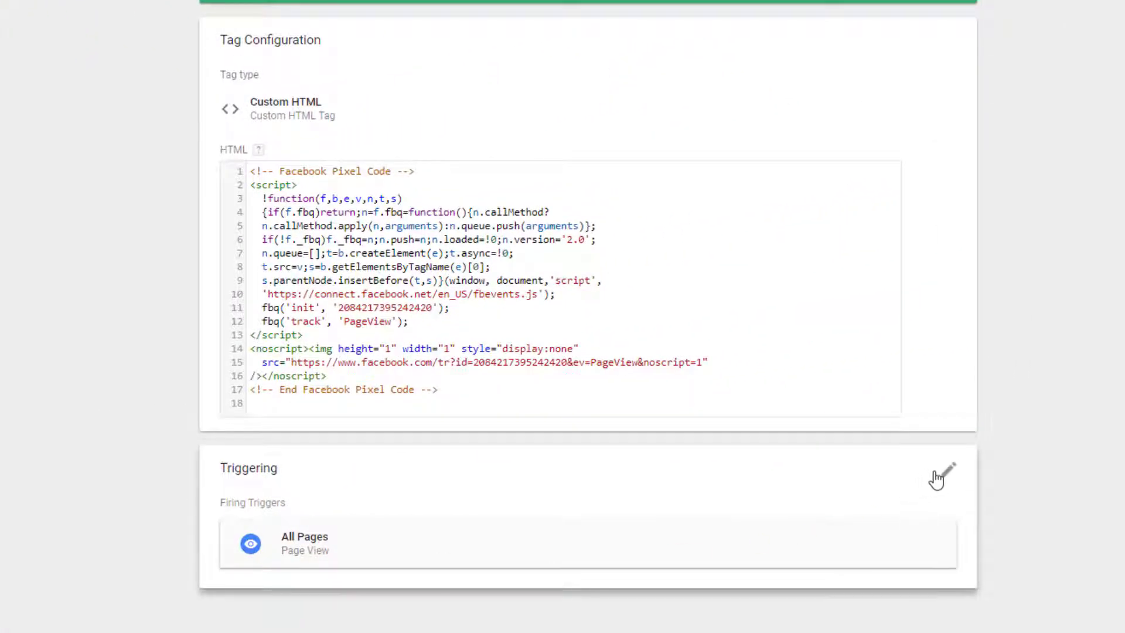
left_click(948, 471)
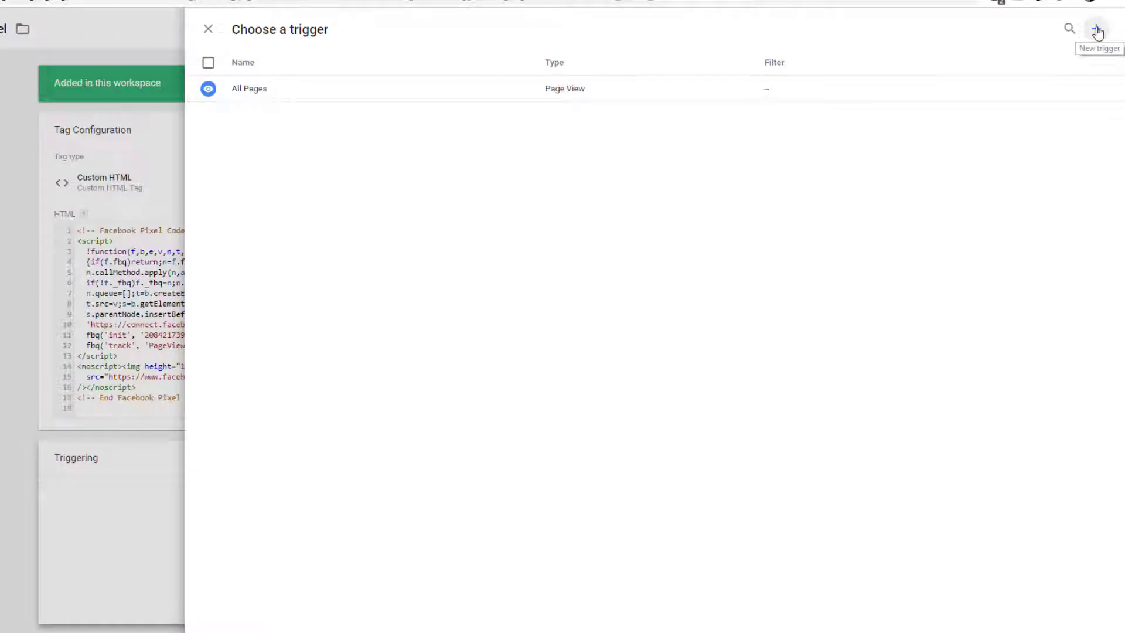
left_click(1097, 32)
left_click(648, 117)
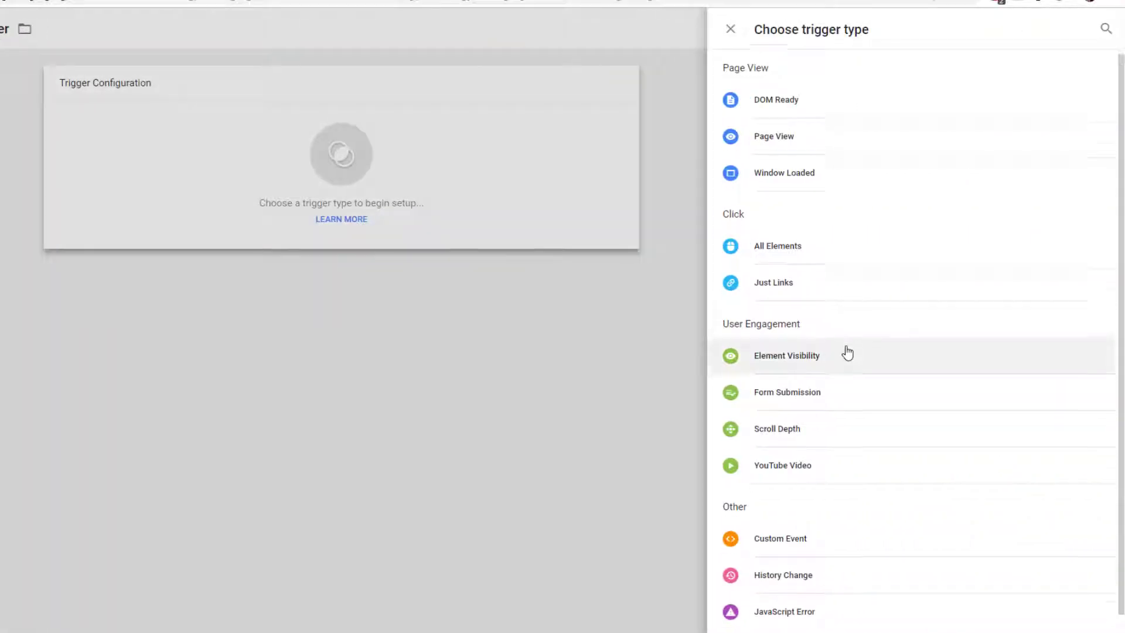
left_click(756, 620)
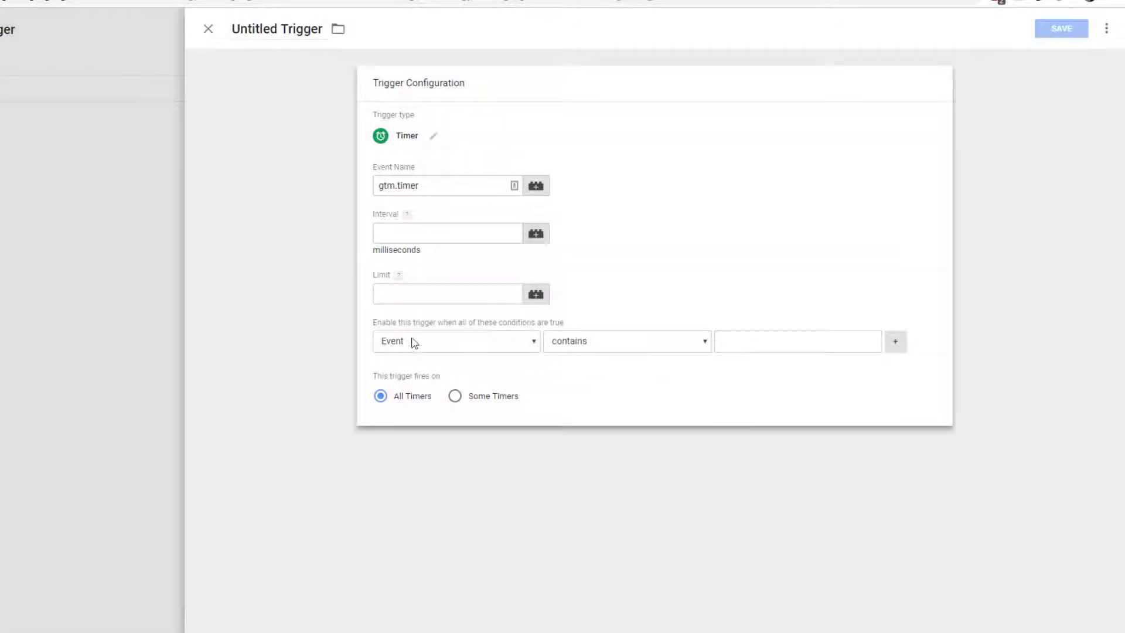
Set interval 15000, limit 1, and condition Page URL contains theterrydean.com
left_click(433, 234)
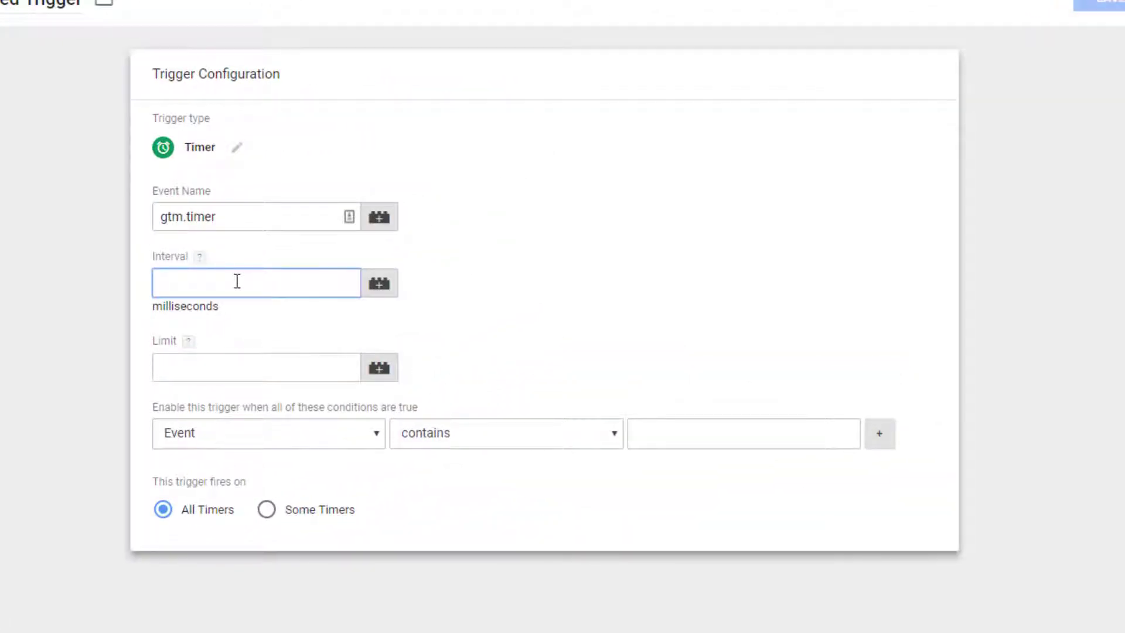
type("15000")
key("Tab")
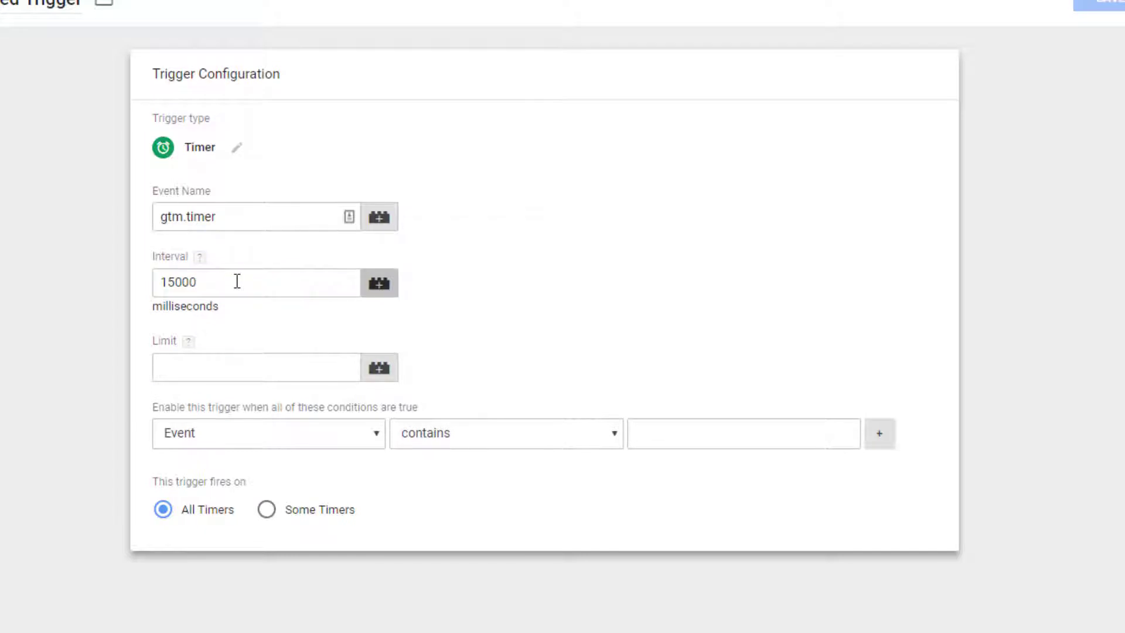
key("Tab")
type("1")
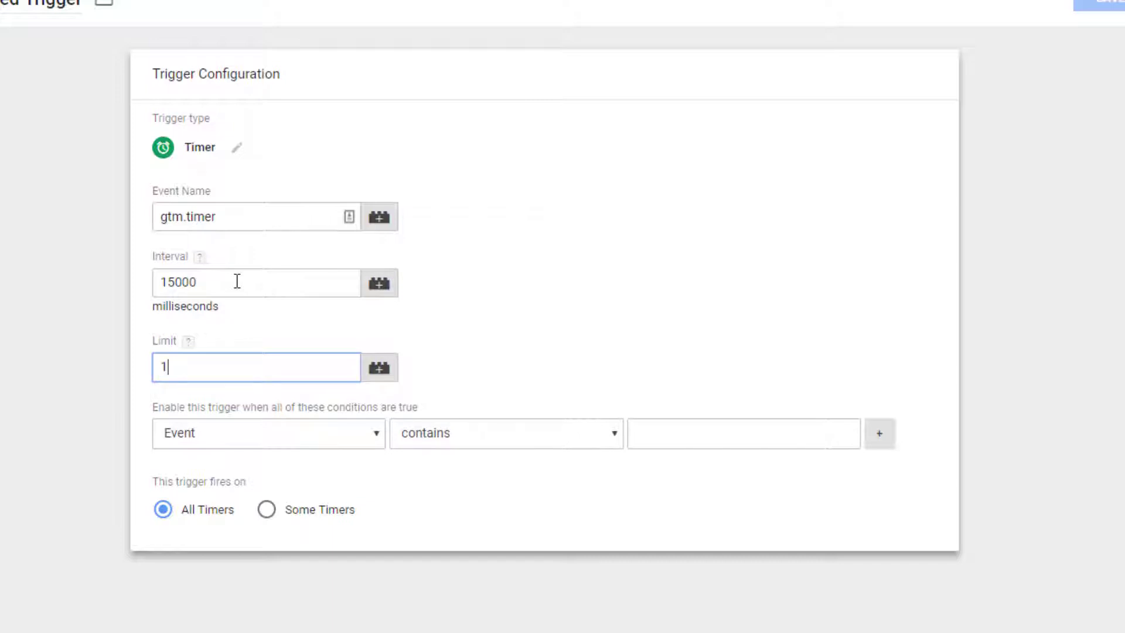
left_click(261, 434)
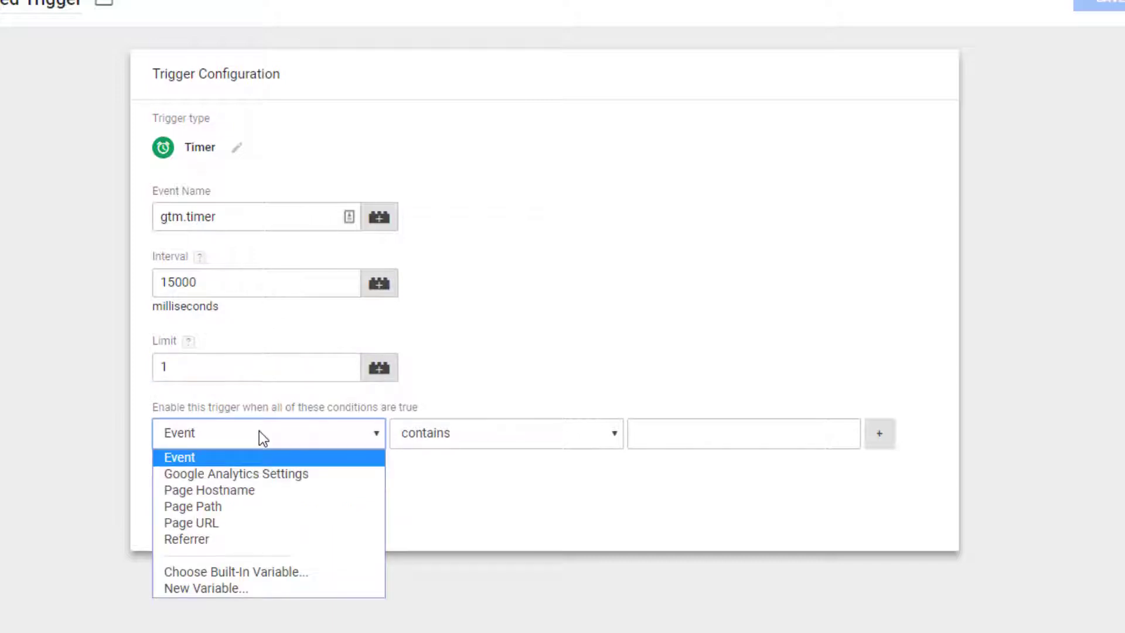
left_click(221, 523)
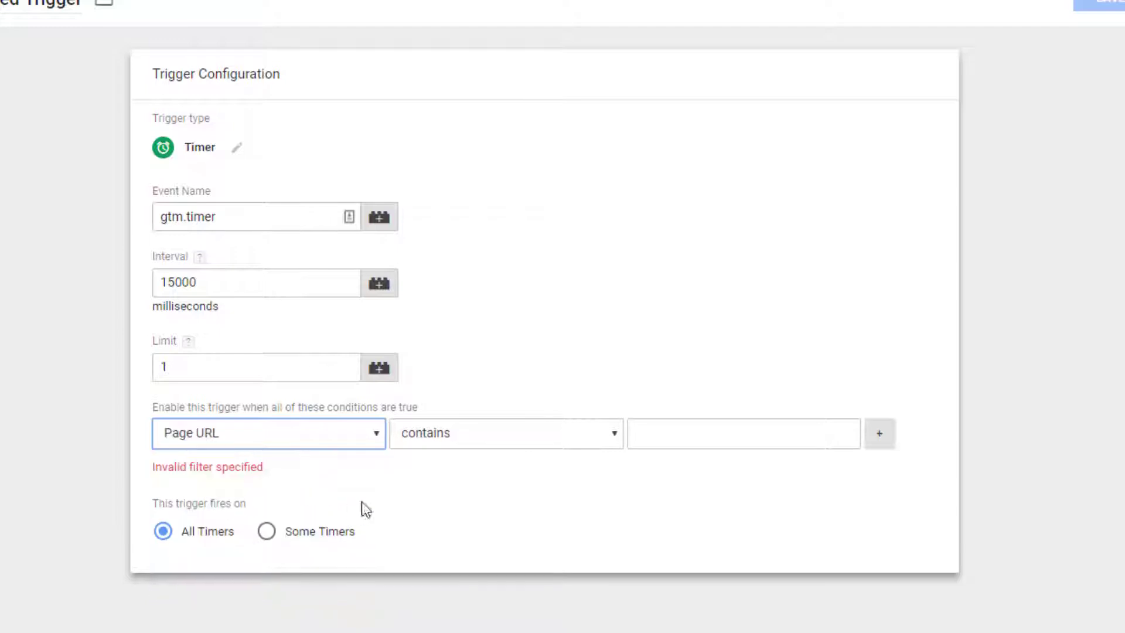
left_click(660, 436)
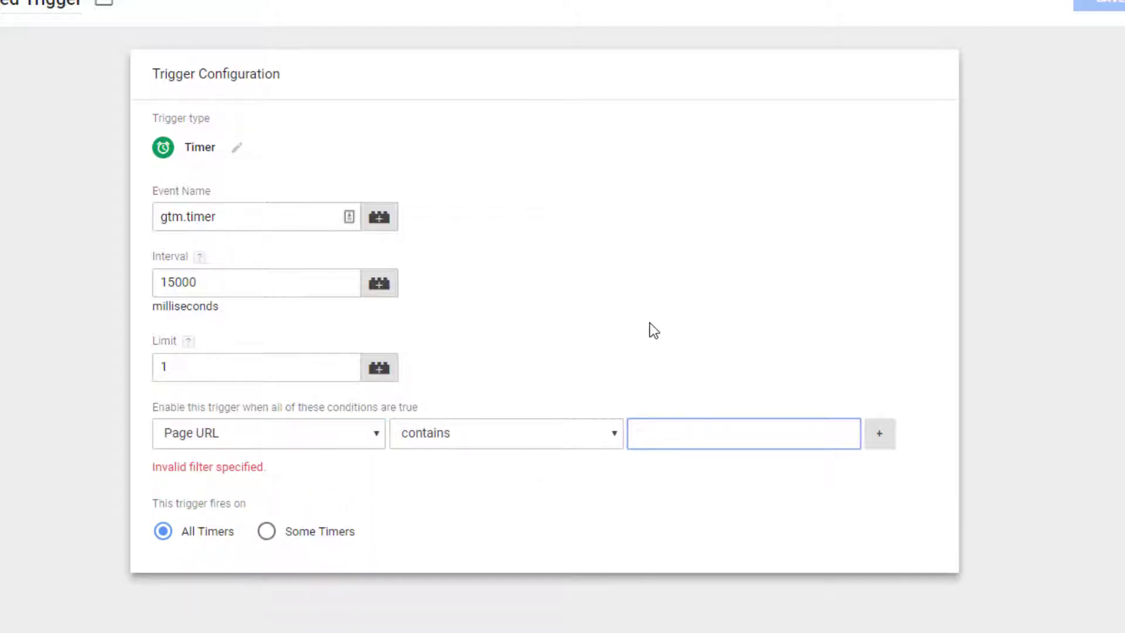
type("the")
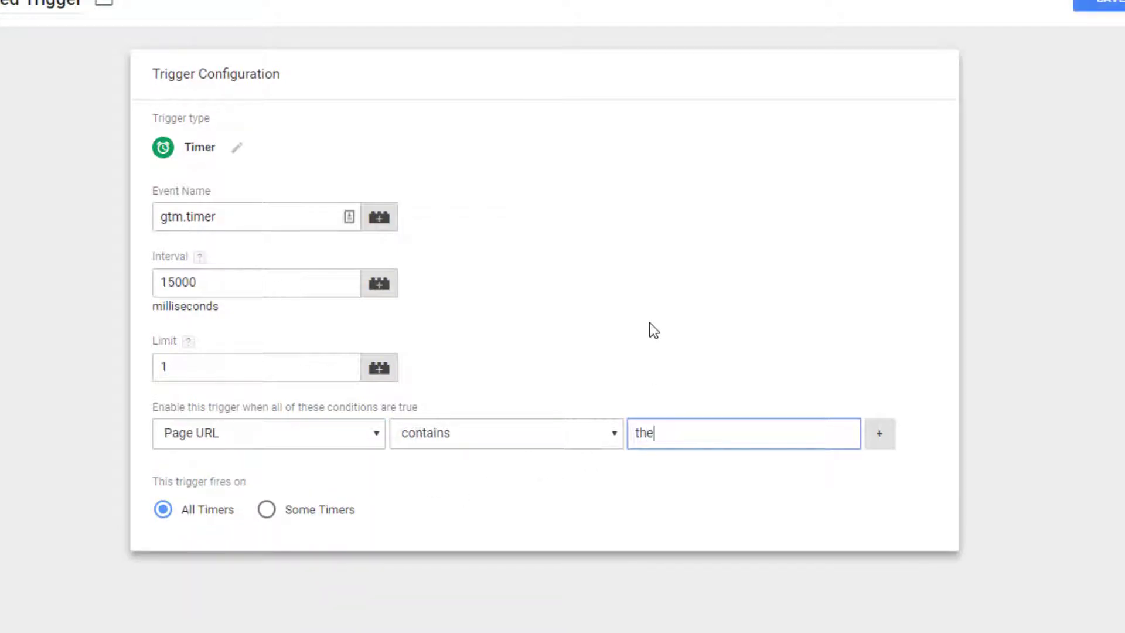
type("terrydean.com")
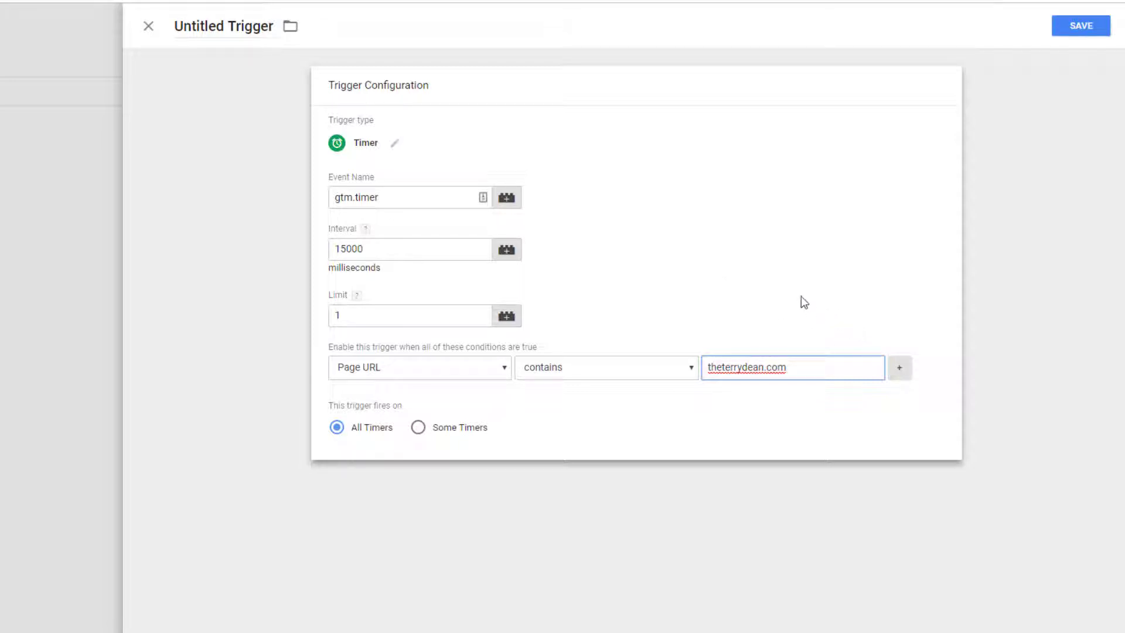
Save the trigger as 'Timer' and save the Facebook Pixel tag with it
left_click(1075, 29)
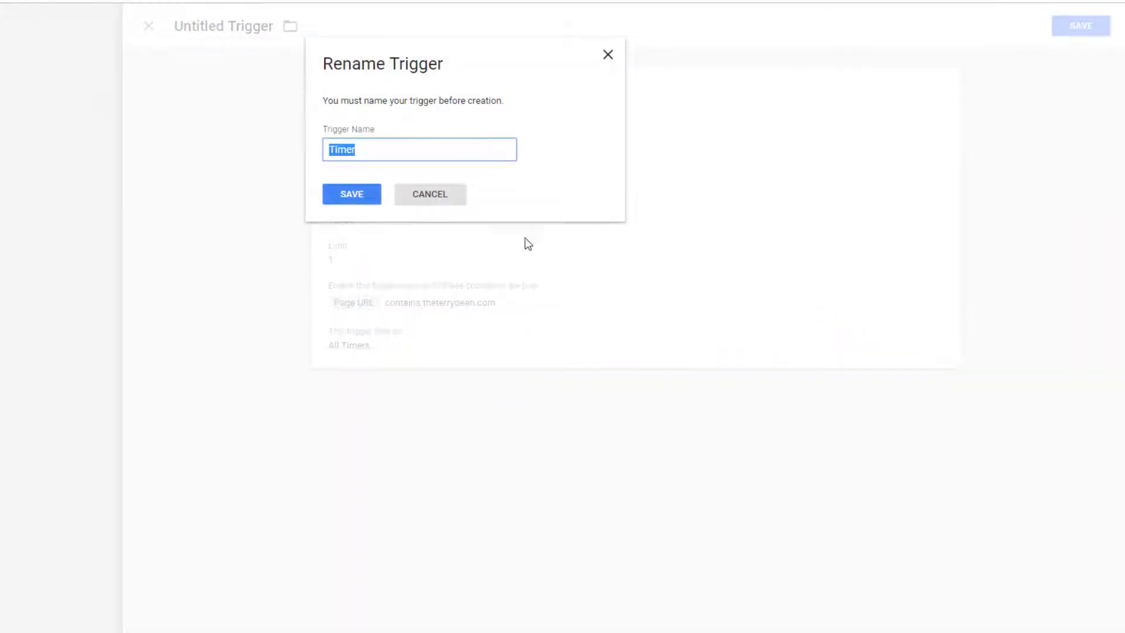
left_click(369, 201)
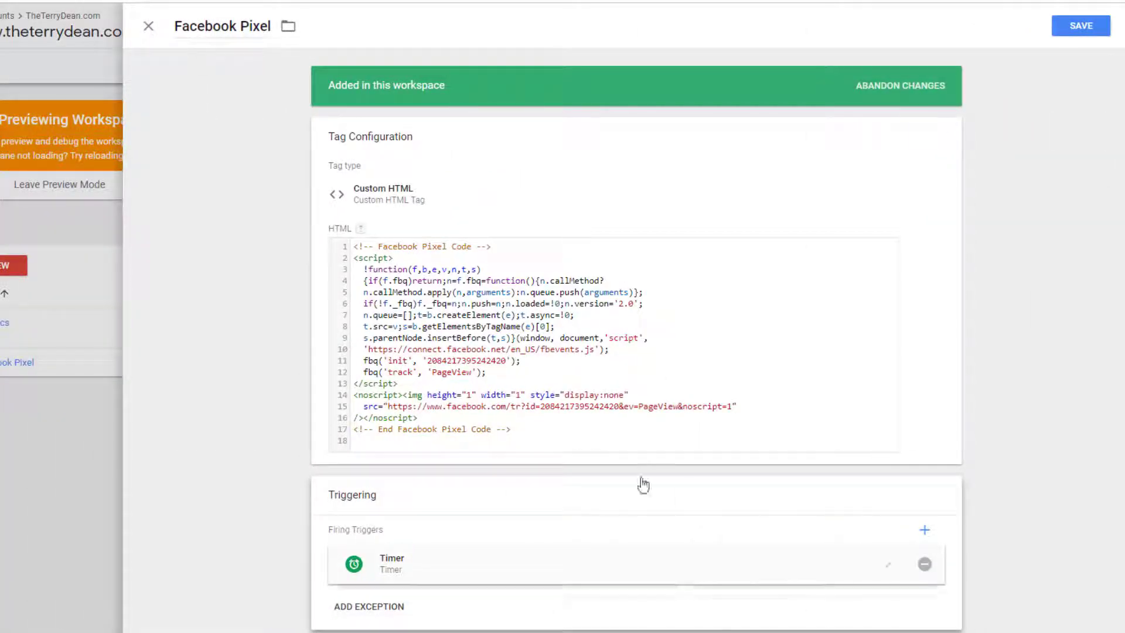
left_click(1080, 26)
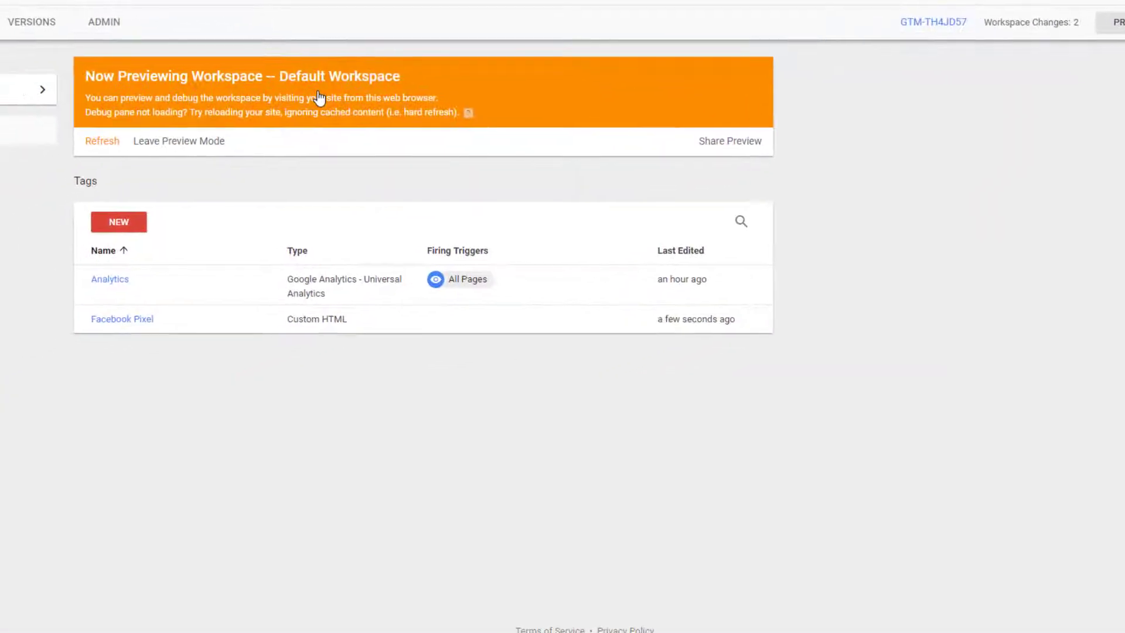
Refresh the preview, reload the website, and review the debug pane's fired tags
left_click(102, 142)
left_click(103, 141)
key("ctrl+Tab")
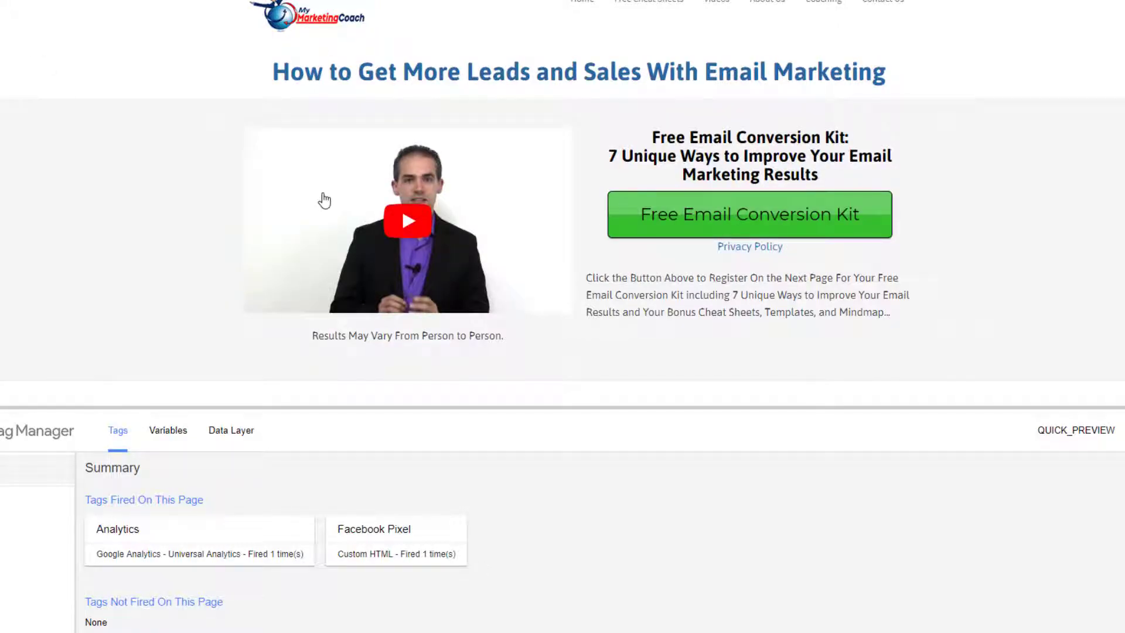
key("F5")
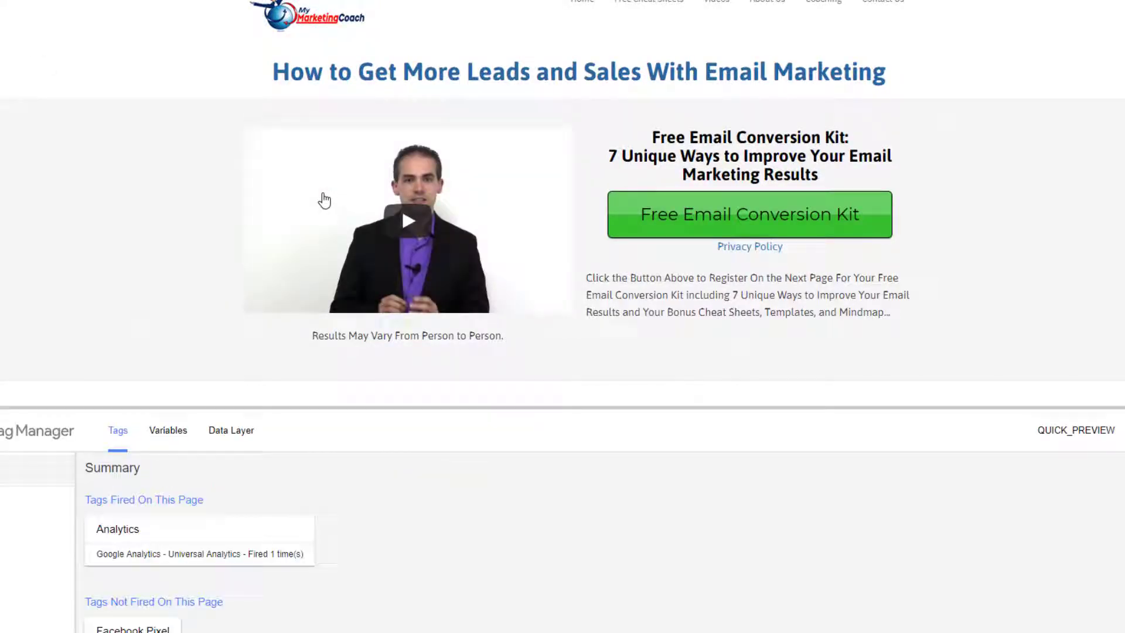
left_click_drag(195, 404, 186, 395)
scroll(183, 387, "down", 3)
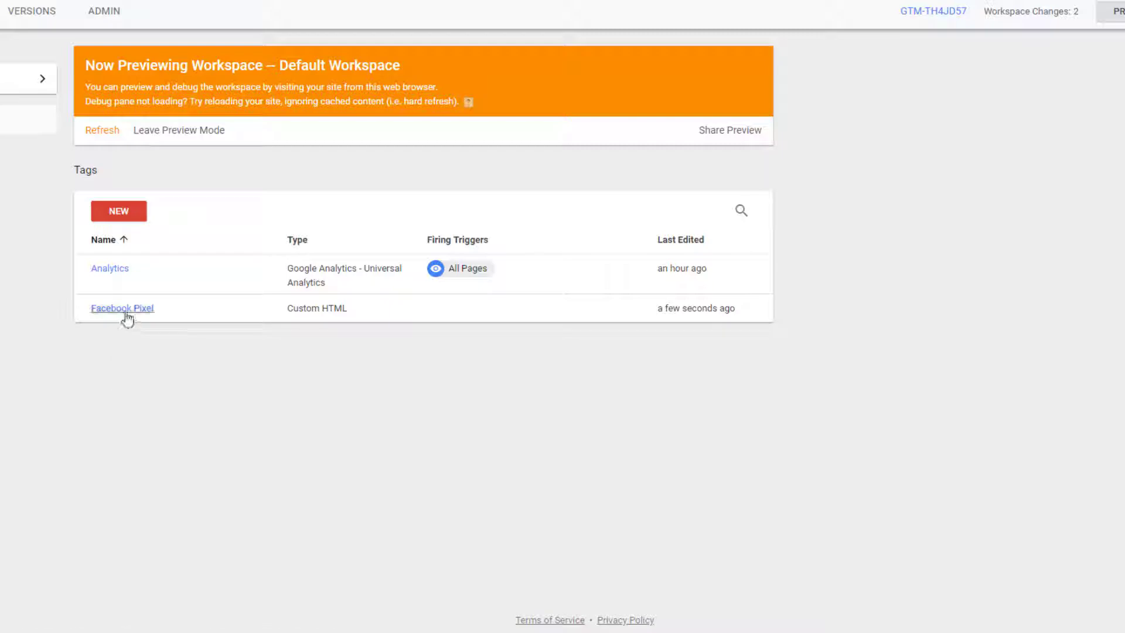
Add a new Page View trigger to the Facebook Pixel tag, limited to Some Page Views
left_click(123, 309)
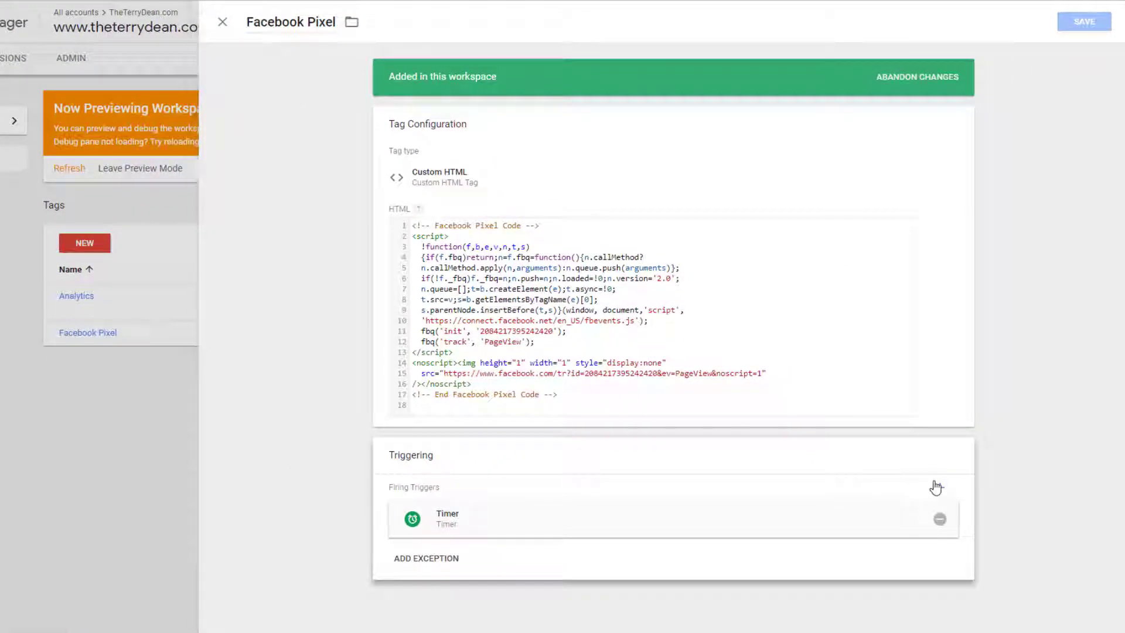
left_click(937, 486)
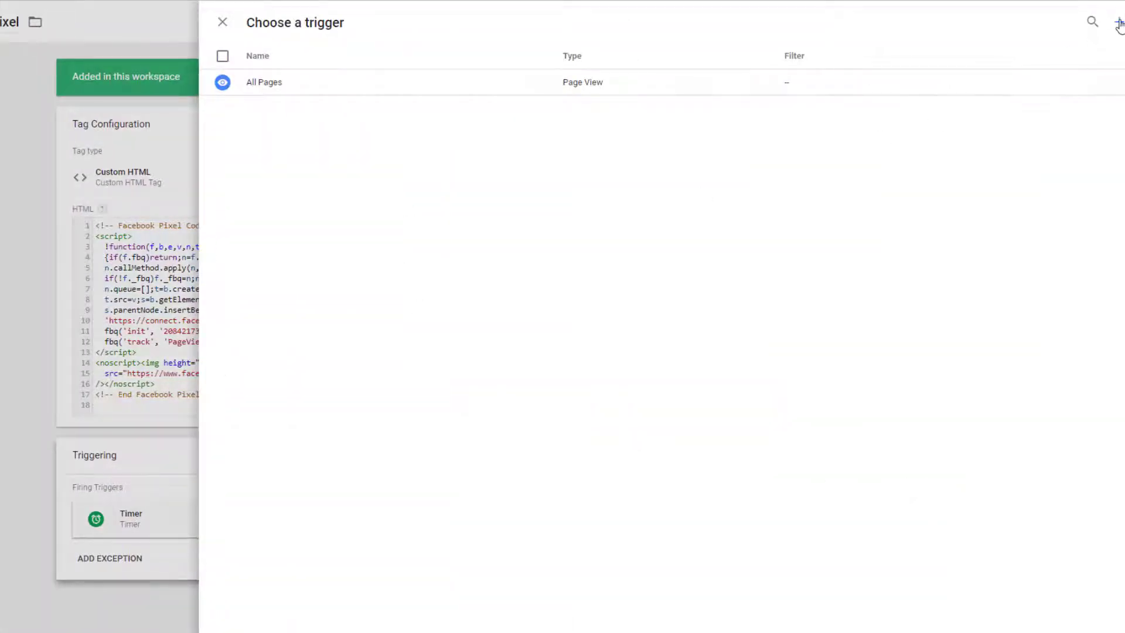
left_click(1118, 21)
left_click(729, 148)
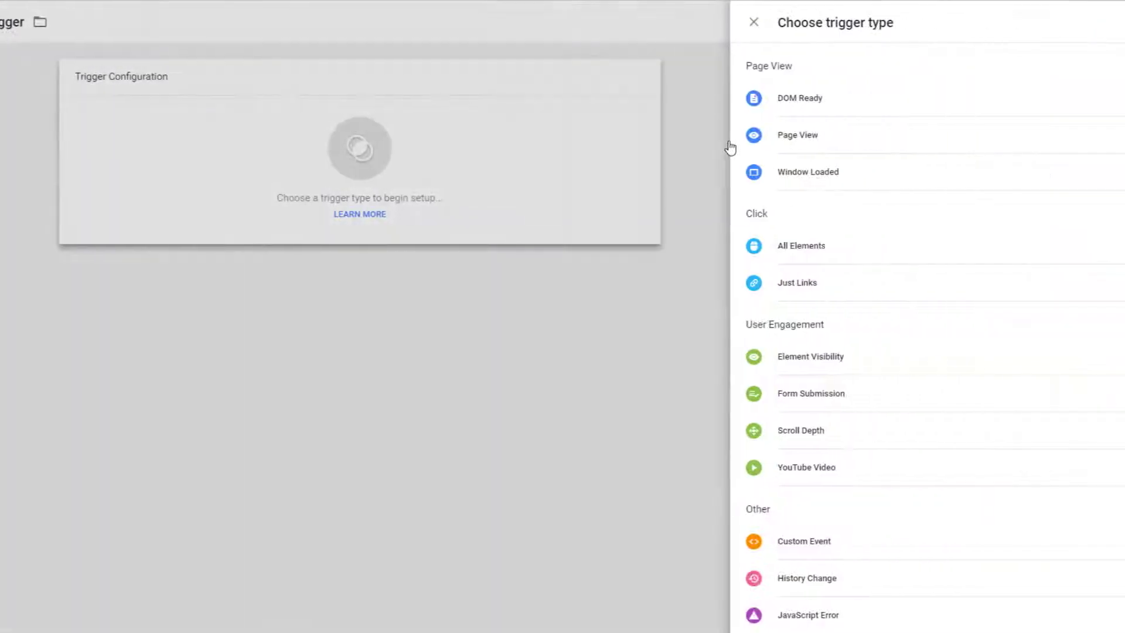
left_click(797, 138)
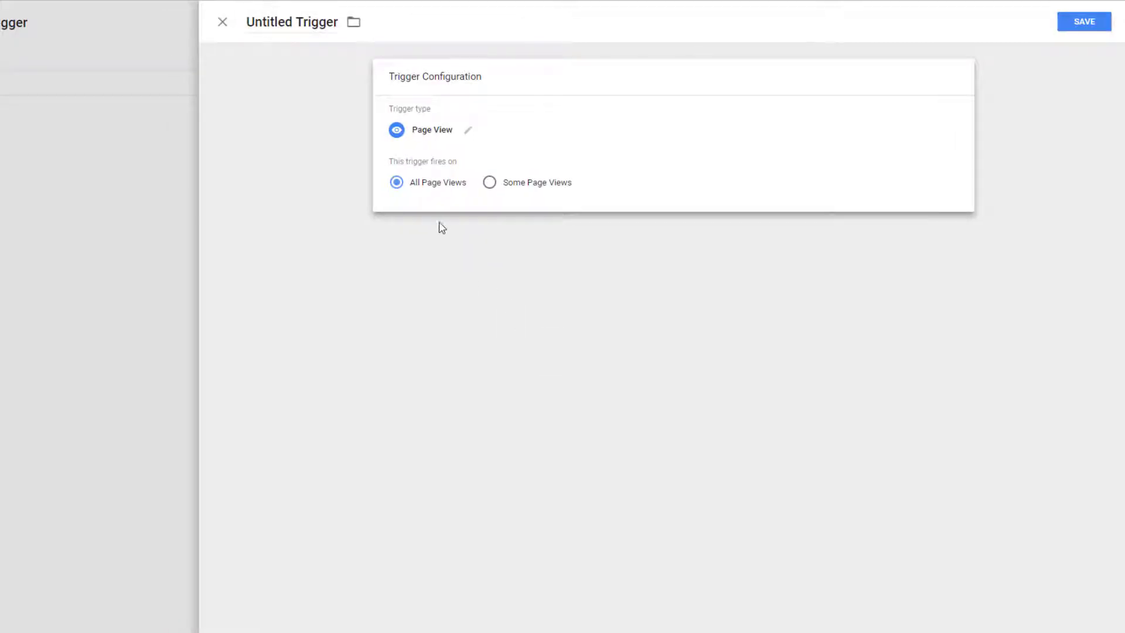
left_click(489, 184)
Add conditions Page URL and Referrer contain theterrydean.com, then save the trigger
left_click(497, 231)
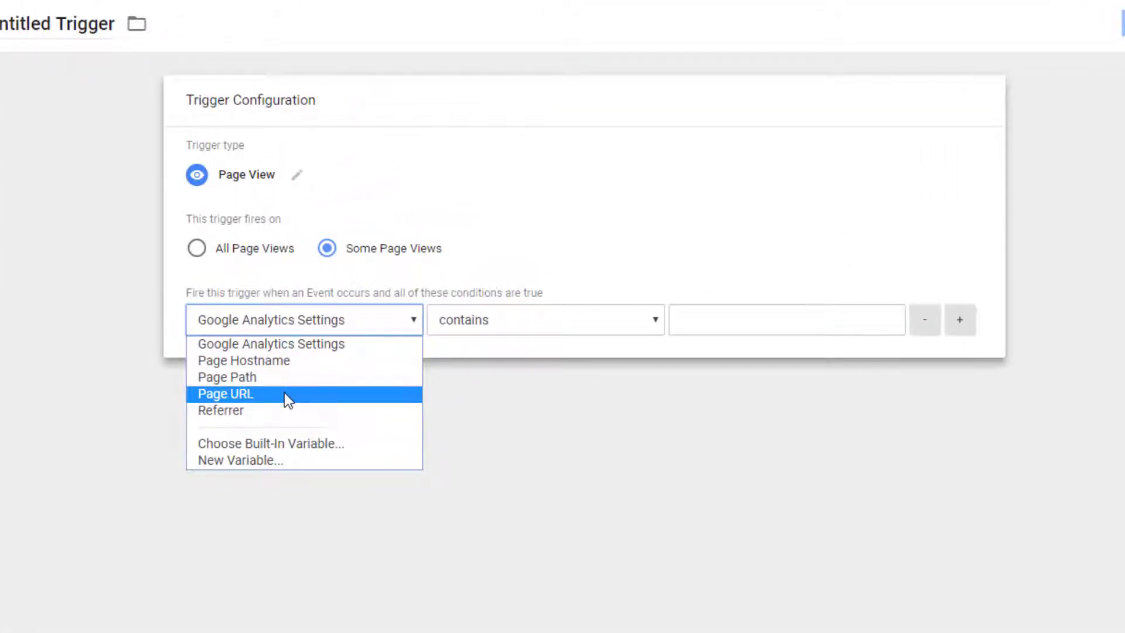
left_click(284, 394)
left_click(697, 309)
type("theterrydean.com")
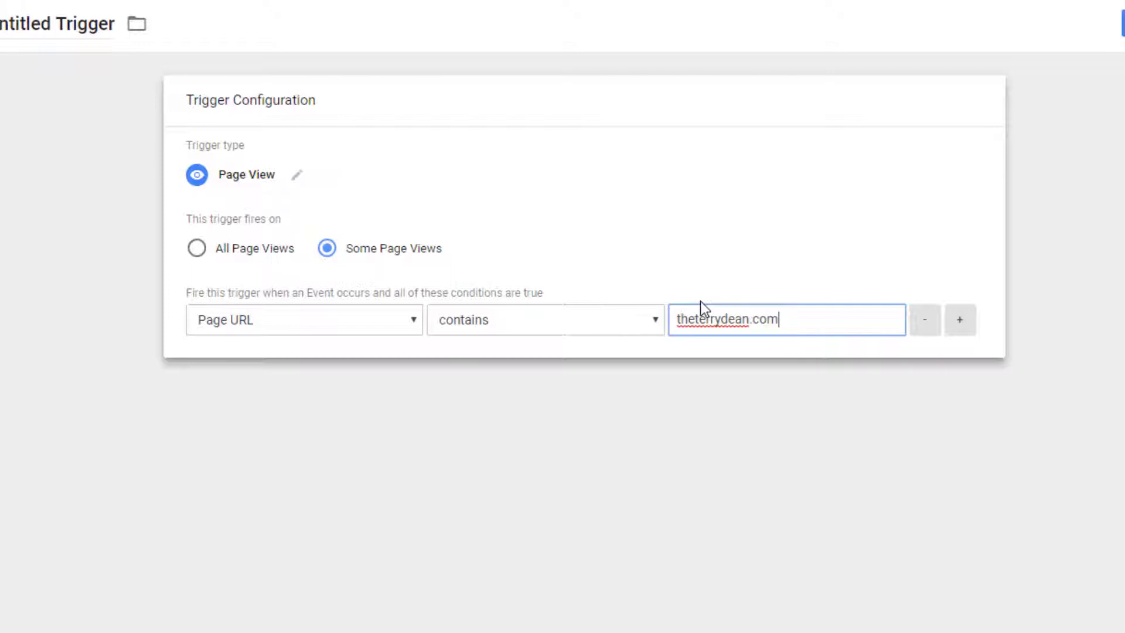
left_click(958, 321)
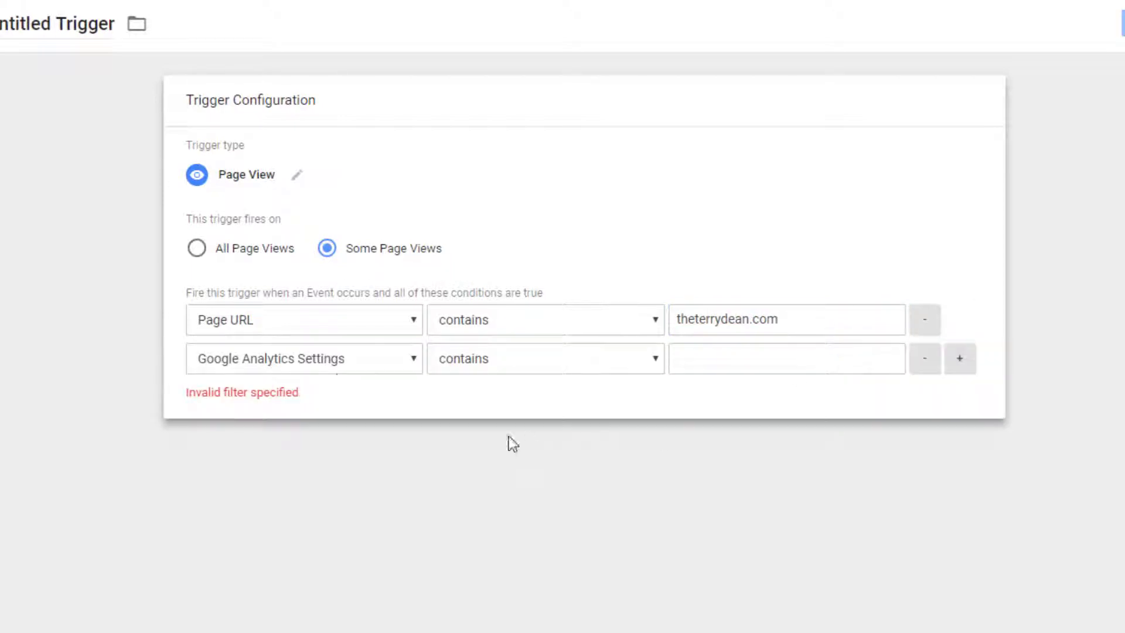
left_click(332, 372)
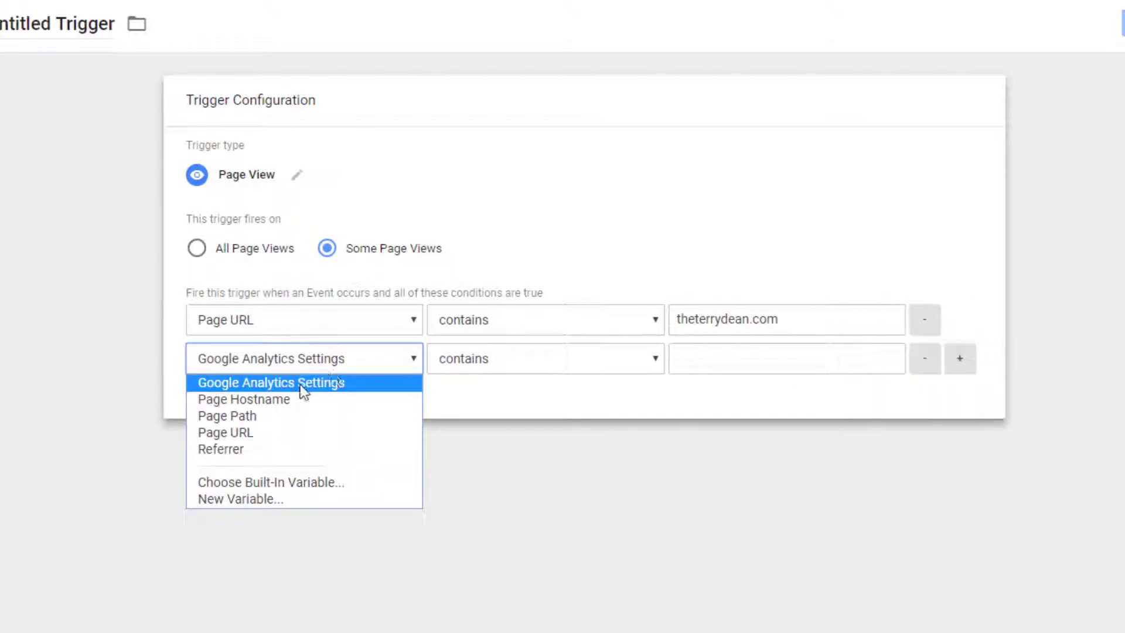
left_click(262, 449)
left_click(778, 347)
type("theterrydean.com")
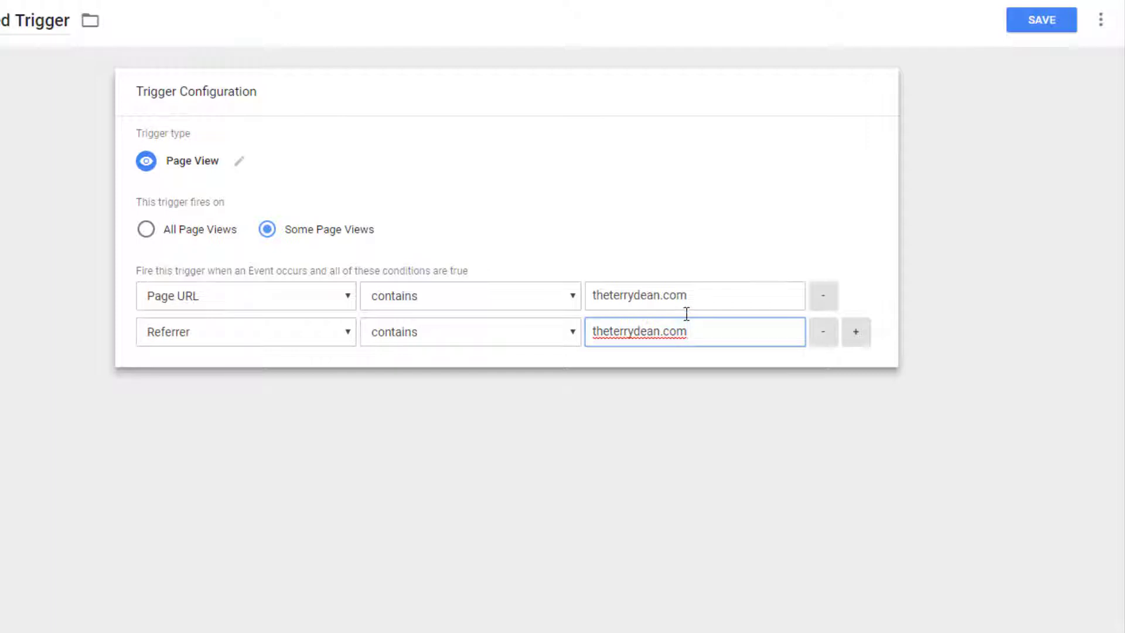
left_click(1032, 26)
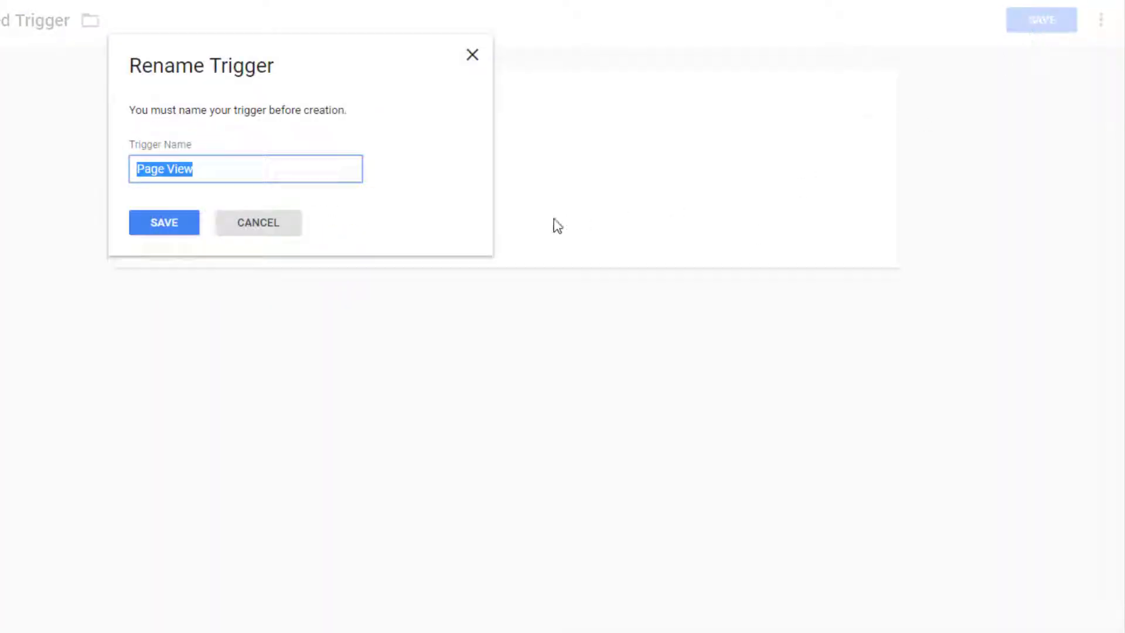
Save the trigger as Page View and start editing the Timer trigger
left_click(160, 223)
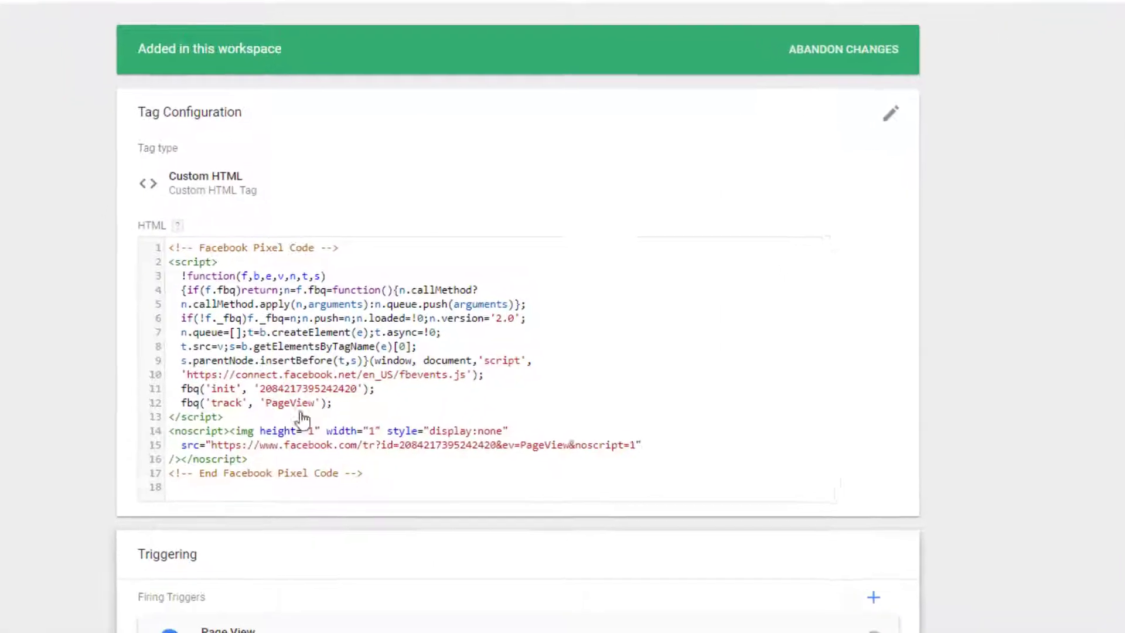
scroll(351, 524, "down", 3)
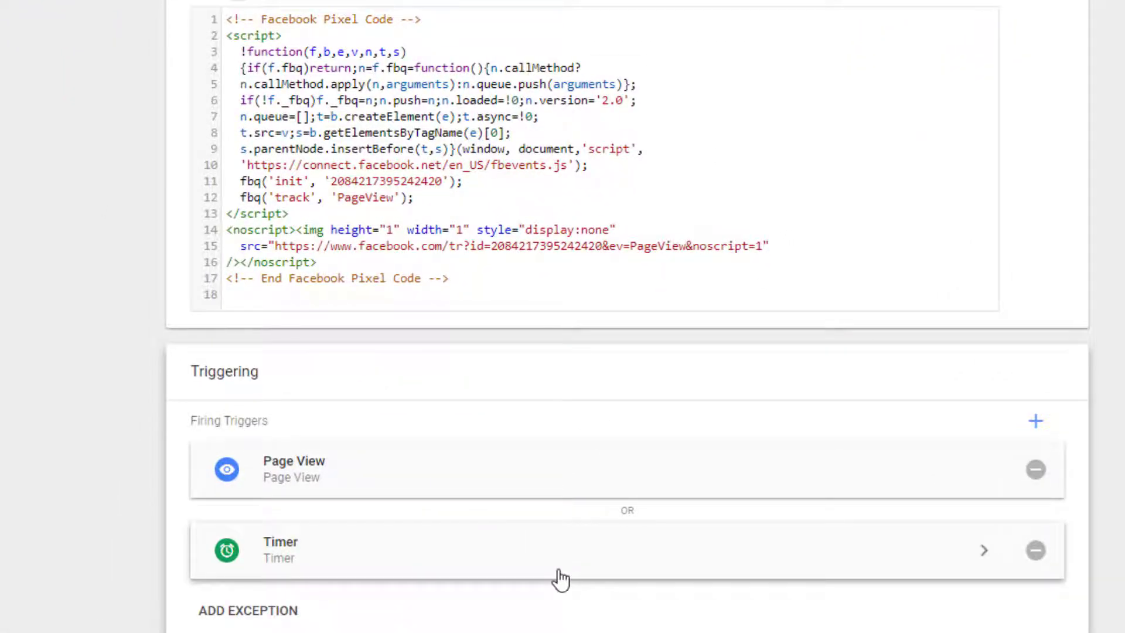
left_click(518, 565)
scroll(284, 352, "up", 5)
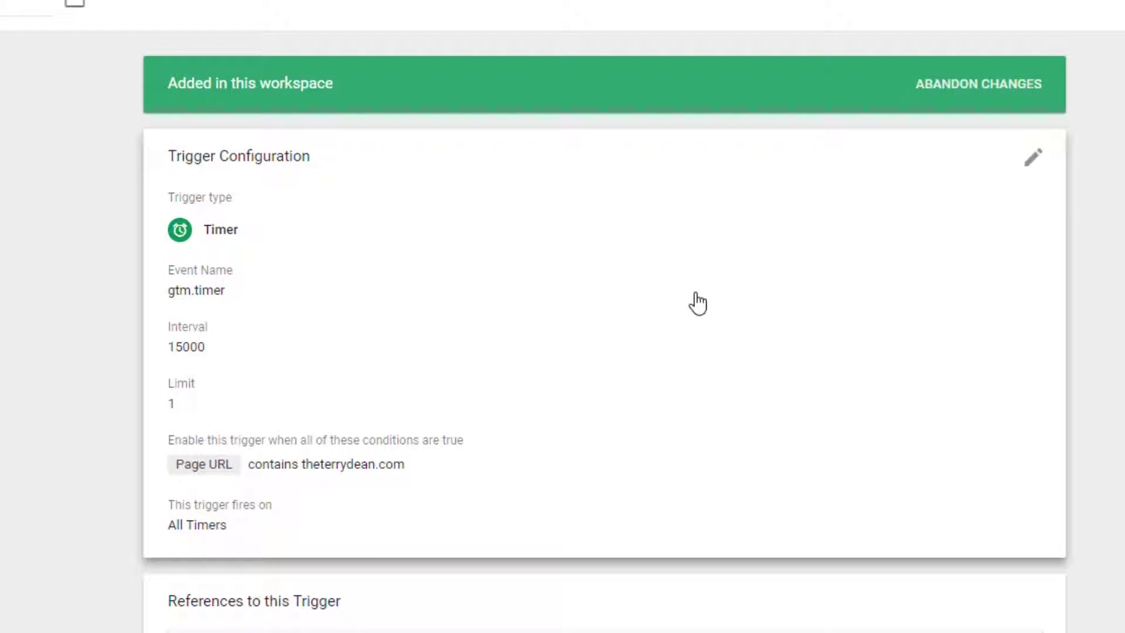
left_click(1024, 160)
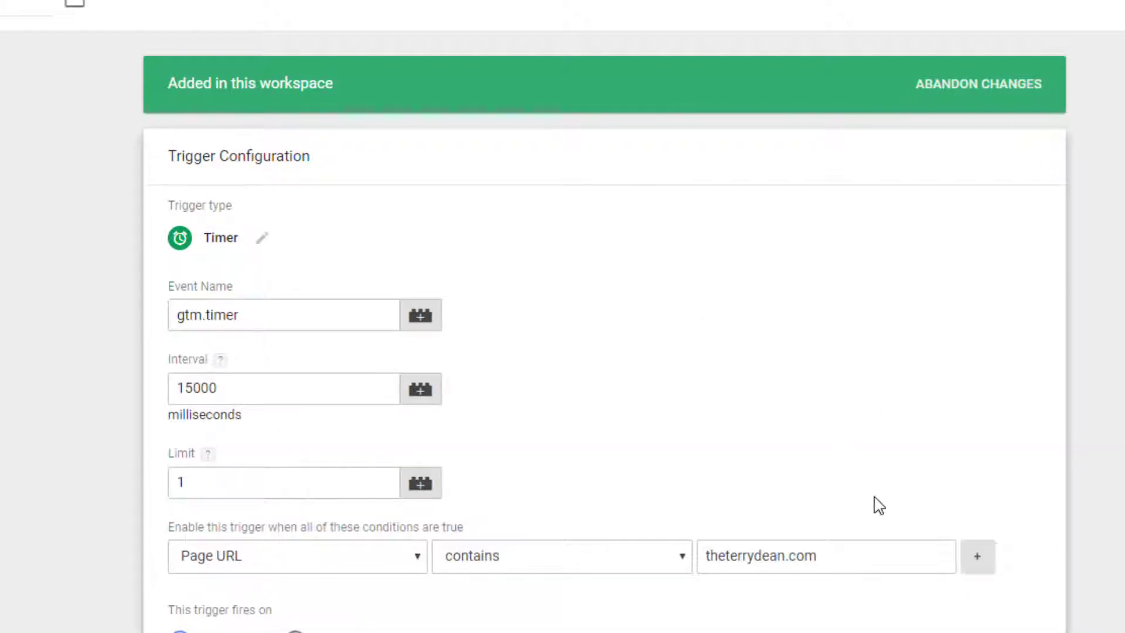
Add a Timer trigger condition 'Referrer does not contain theterrydean.com' and save the trigger
left_click(977, 573)
left_click(359, 598)
left_click(246, 632)
left_click(487, 598)
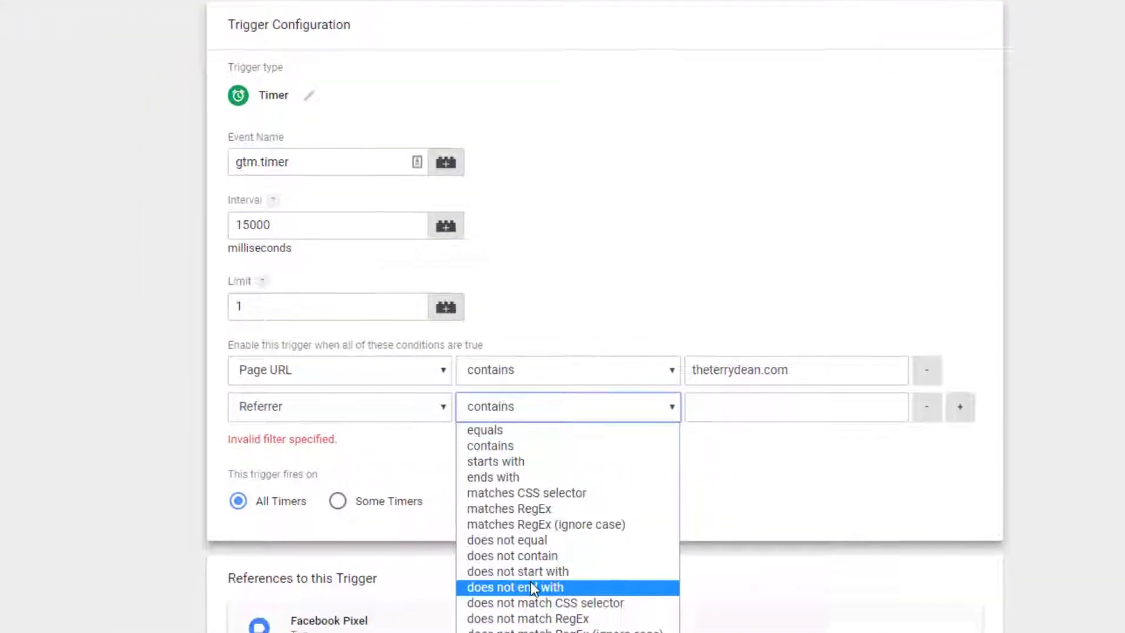
left_click(525, 553)
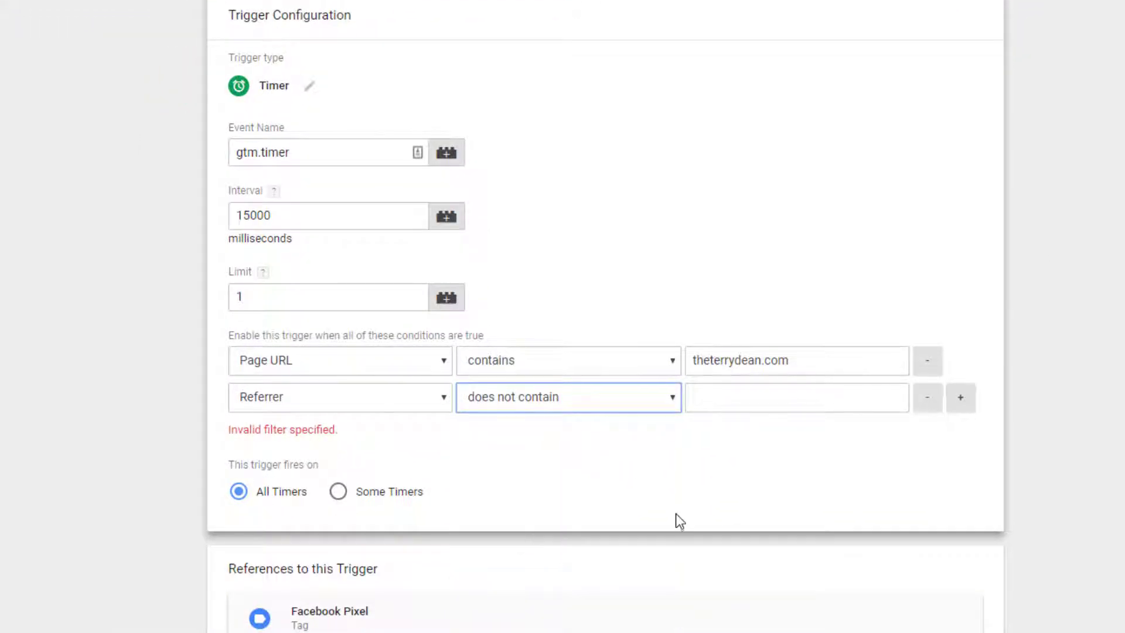
left_click_drag(808, 360, 658, 359)
key("ctrl+c")
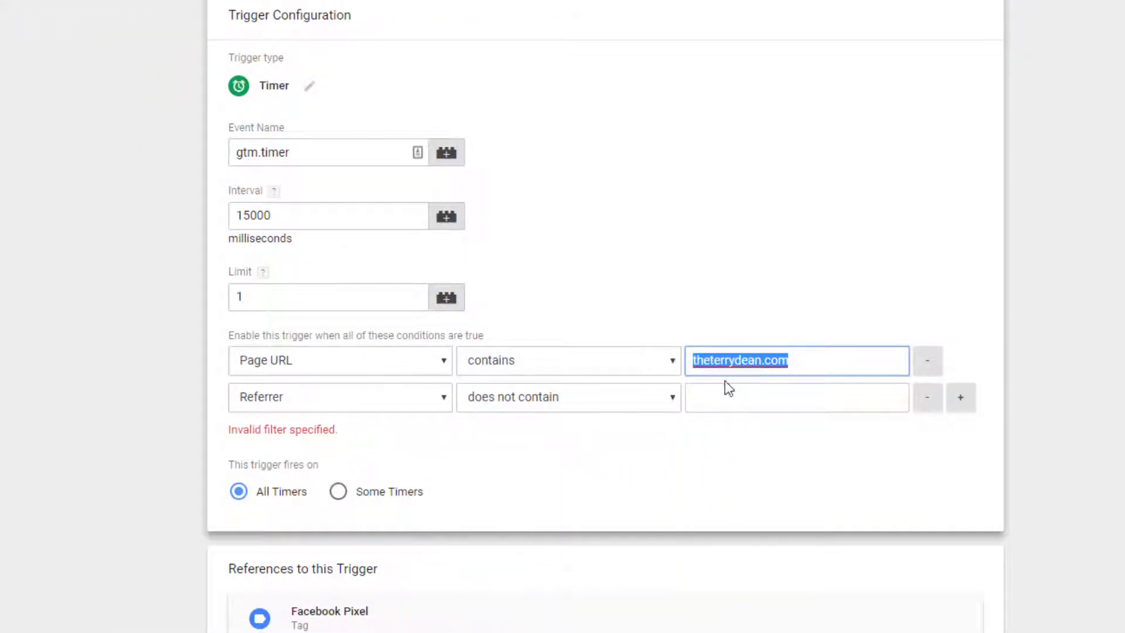
left_click(726, 387)
key("ctrl+v")
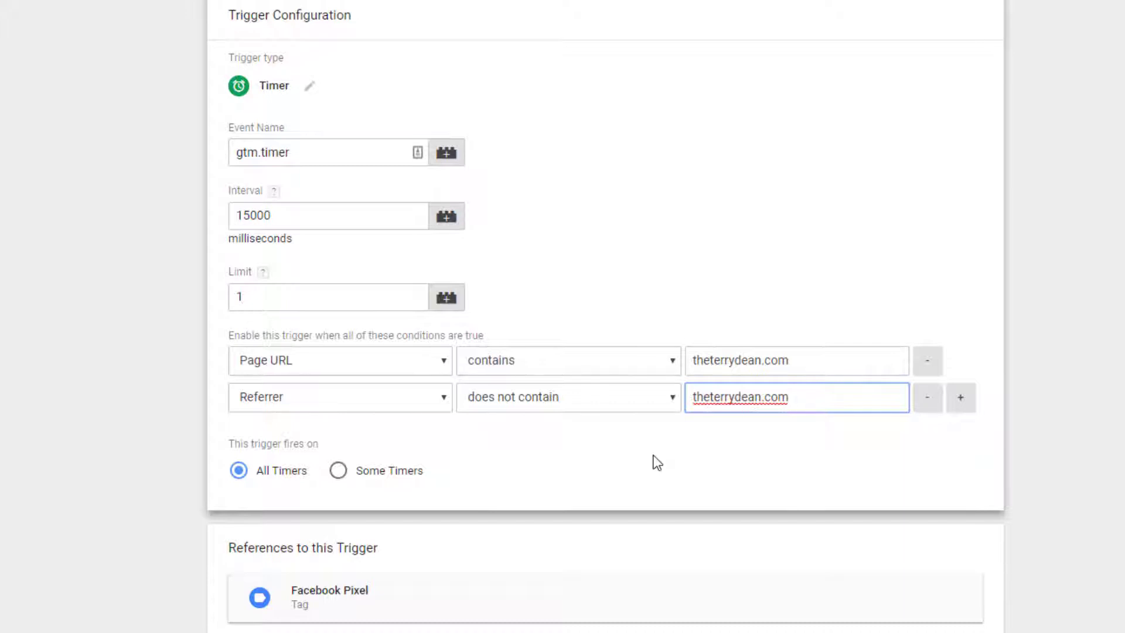
left_click(1049, 275)
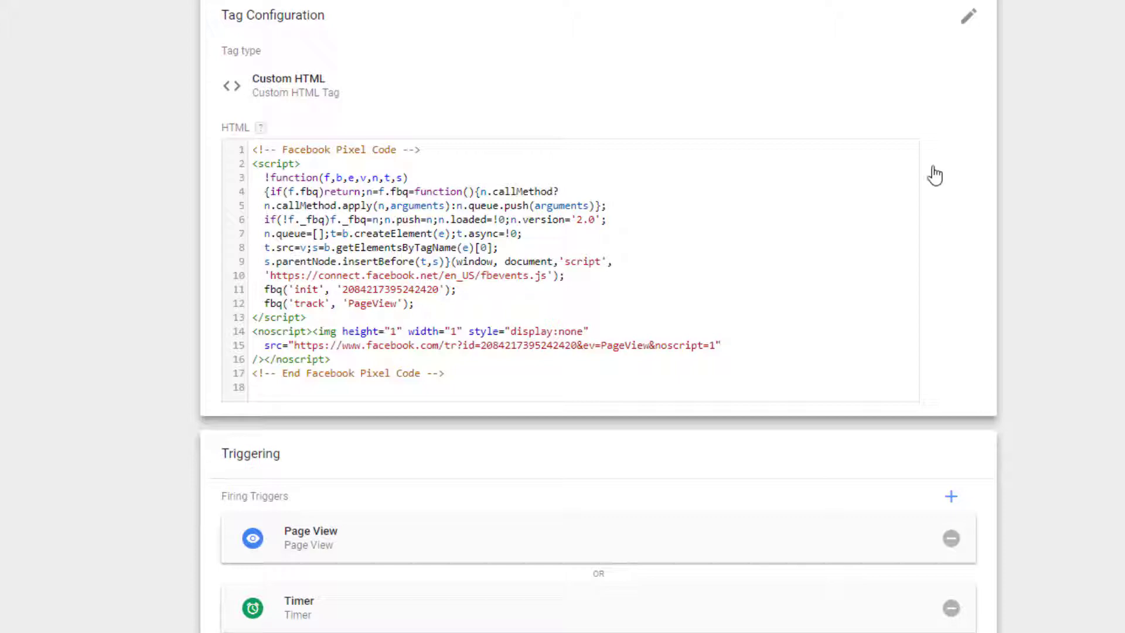
Save the Facebook Pixel tag, visit the opt-in page, and return to Free Training Videos
left_click(1037, 297)
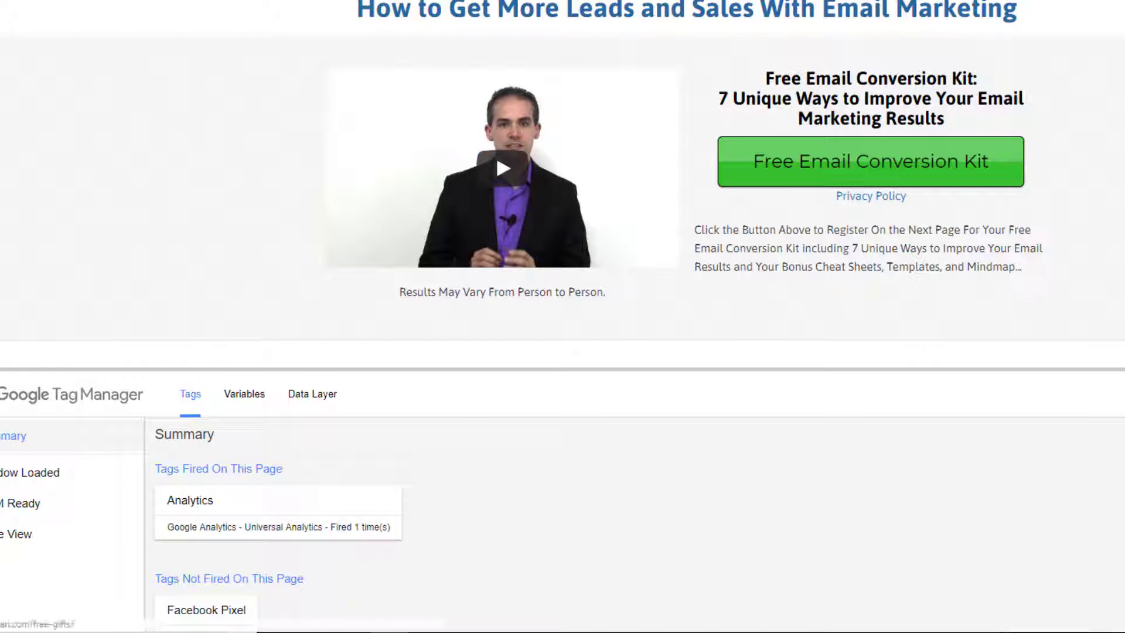
left_click(779, 173)
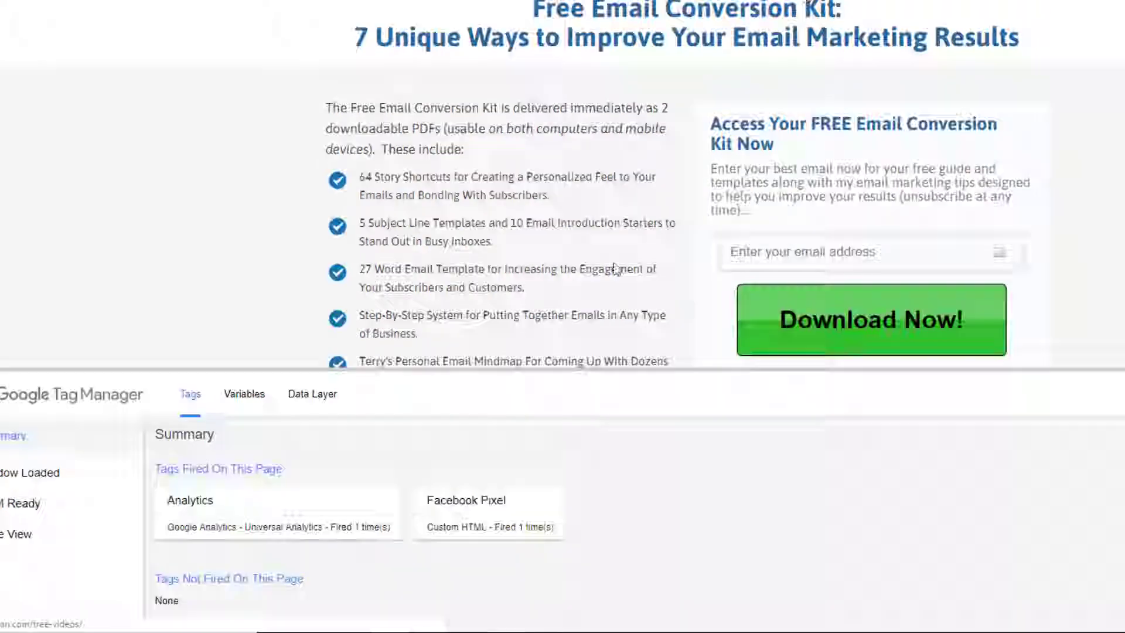
key("alt+Left")
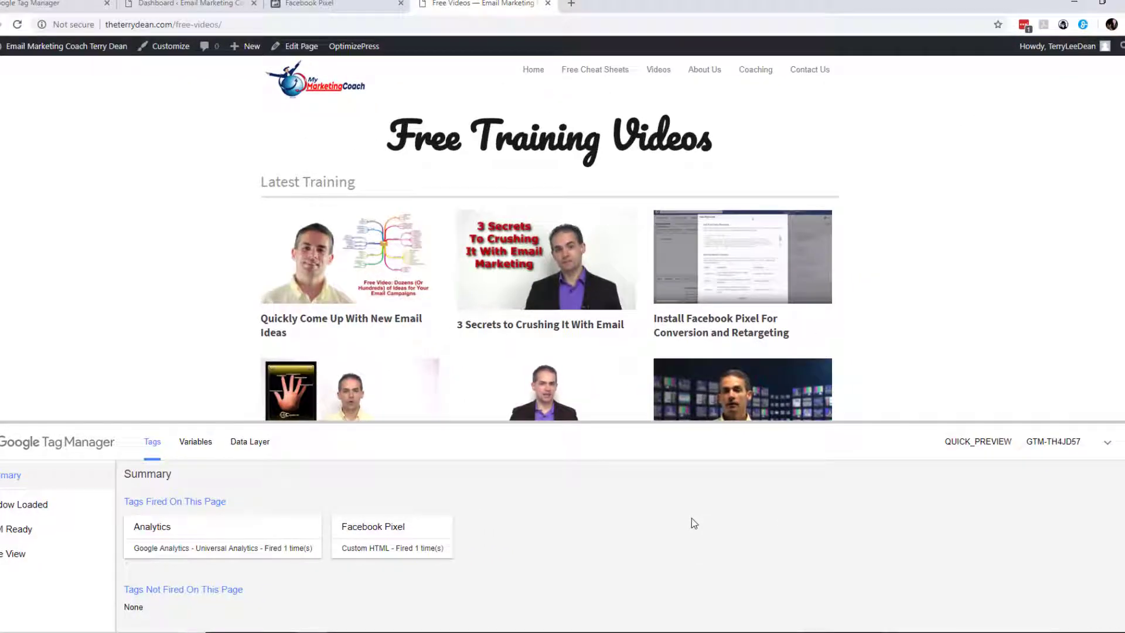
Submit the workspace changes as version 'Facebook Pixel Timer' and publish it live
left_click(59, 4)
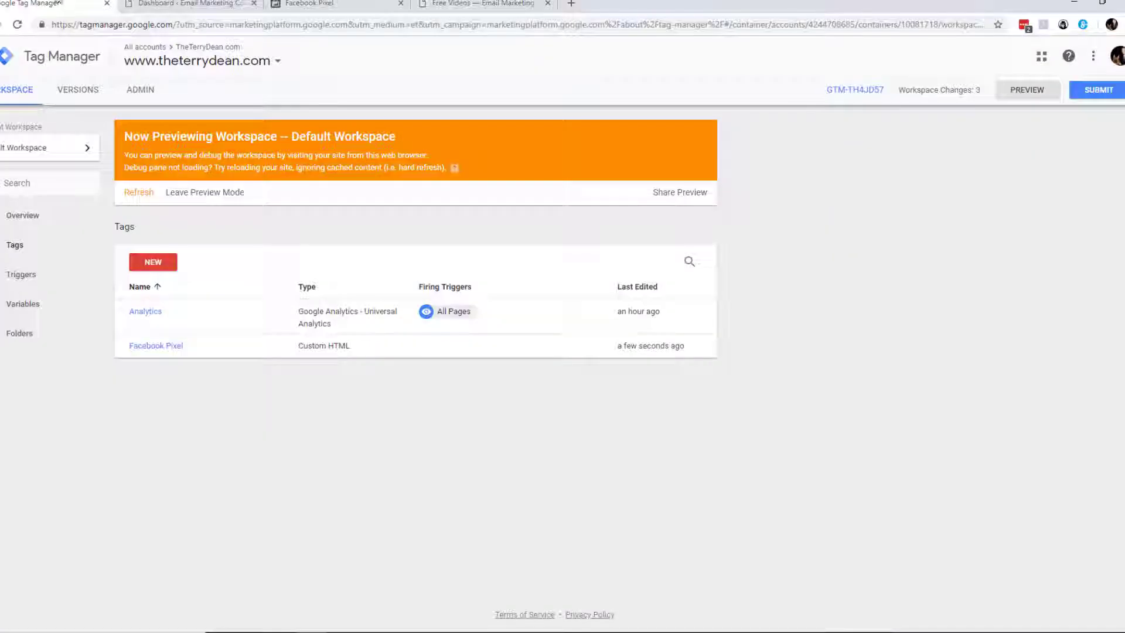
left_click(1097, 92)
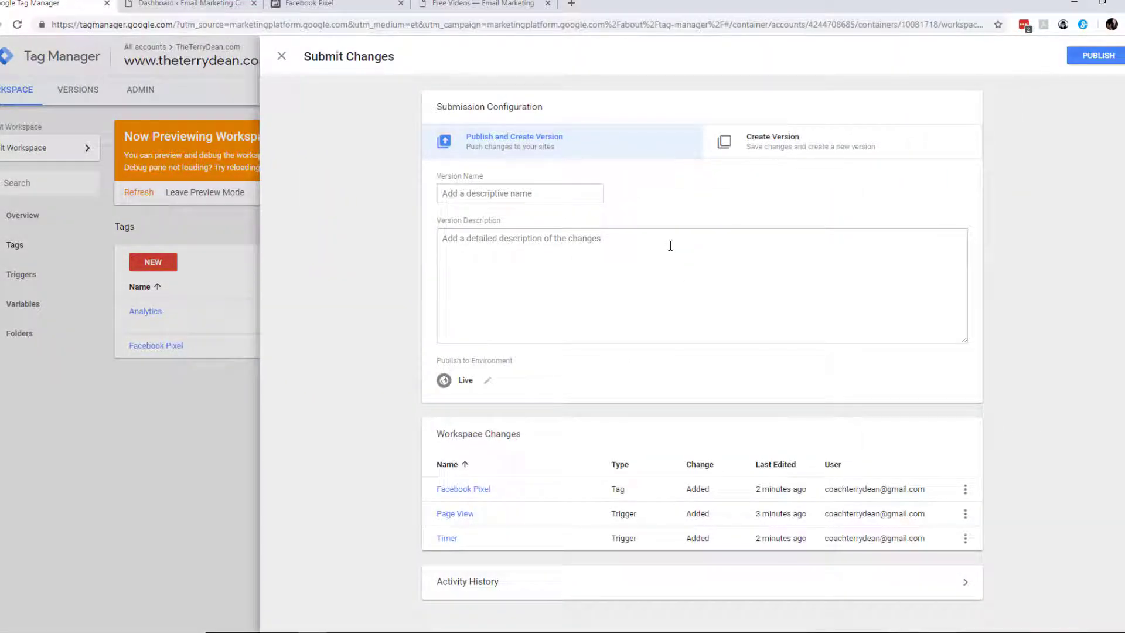
left_click(561, 196)
type("Facebook ")
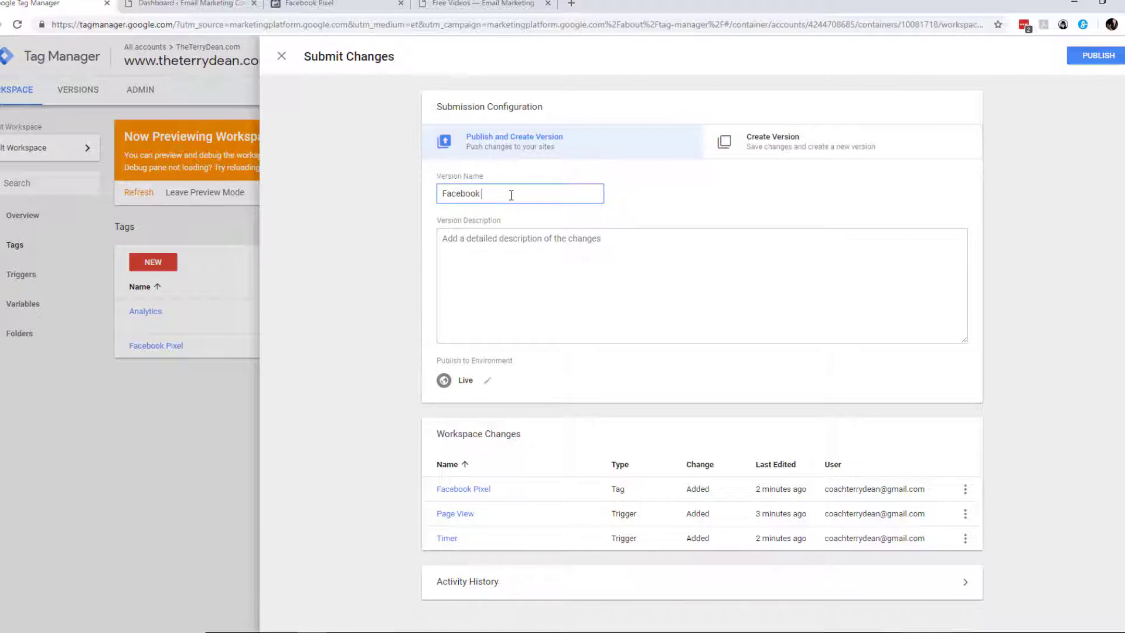
type("Pixel Timer")
left_click(523, 311)
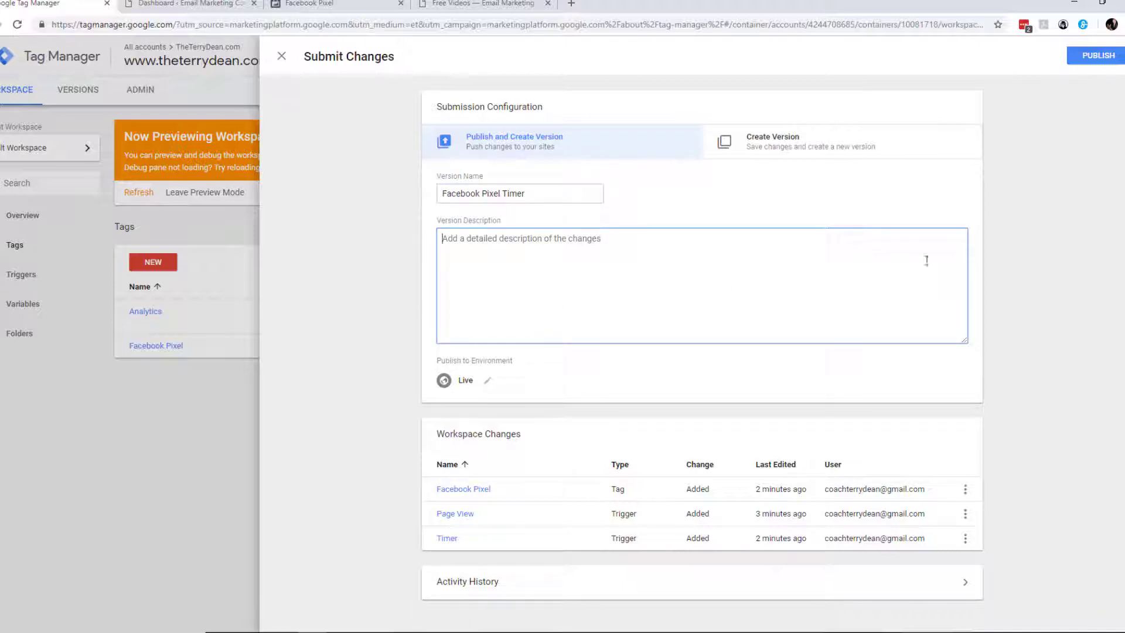
left_click(1097, 56)
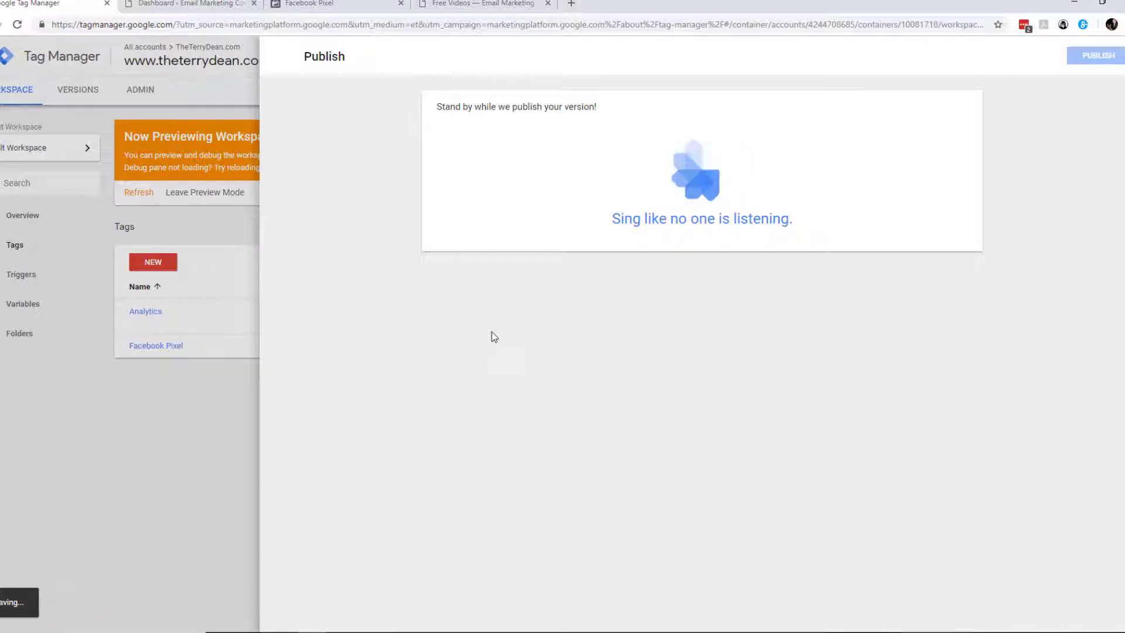